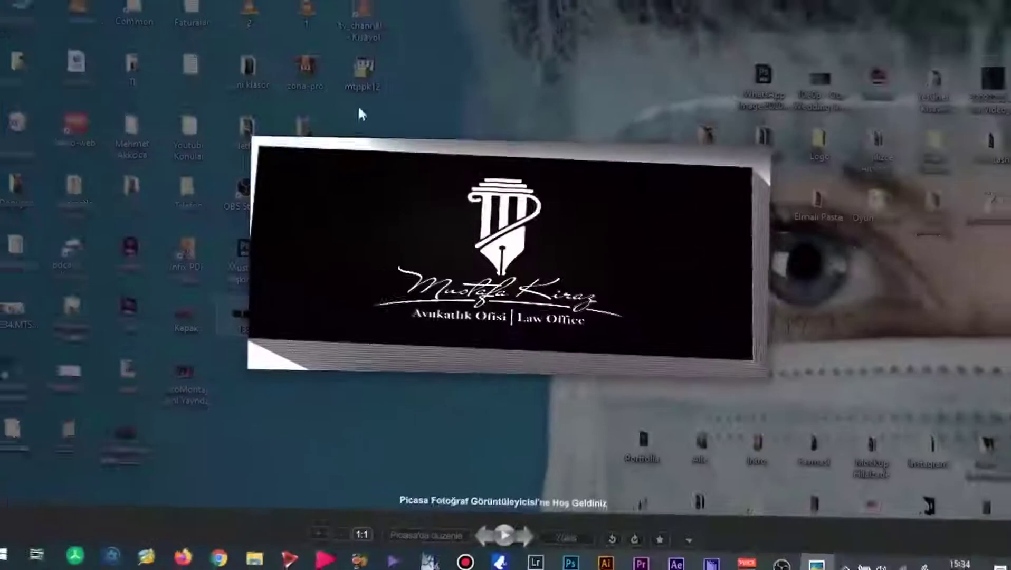
Zoom in and back out on the 133.jpg logo in Picasa Photo Viewer to inspect it.
scroll(513, 270, up, 5)
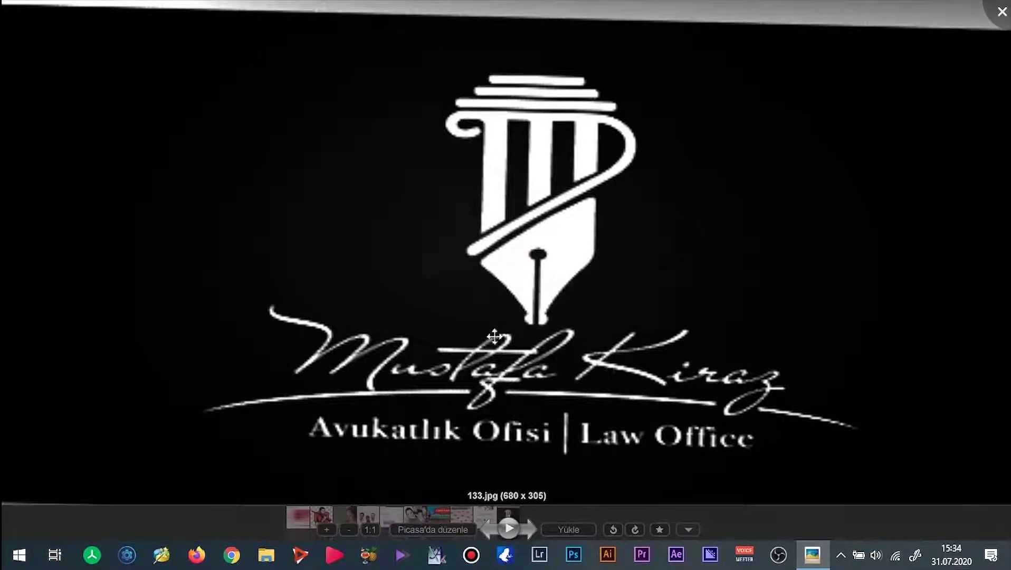
scroll(697, 246, down, 3)
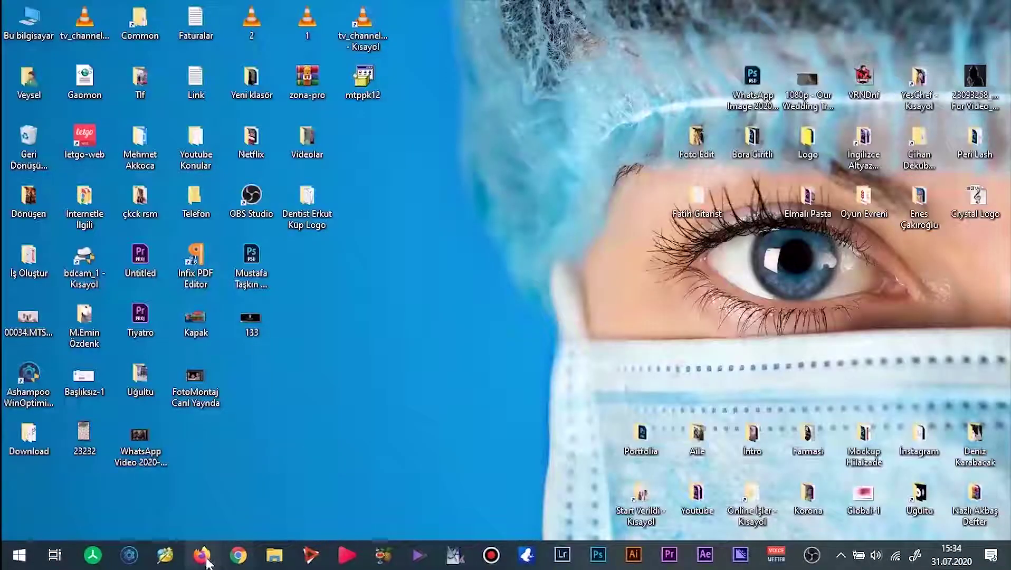
Go to fonts.adobe.com in Firefox.
click(202, 555)
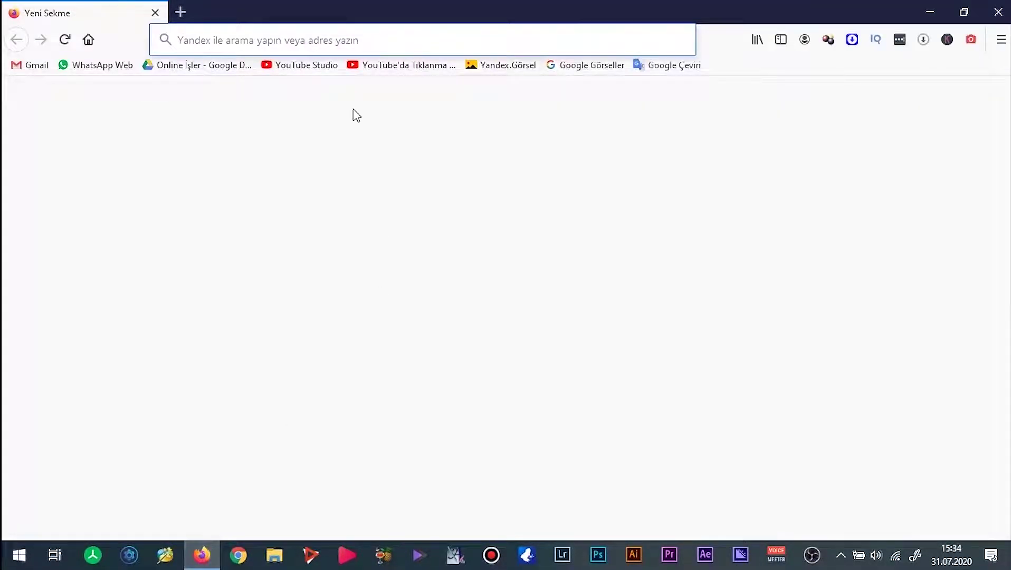
text(f)
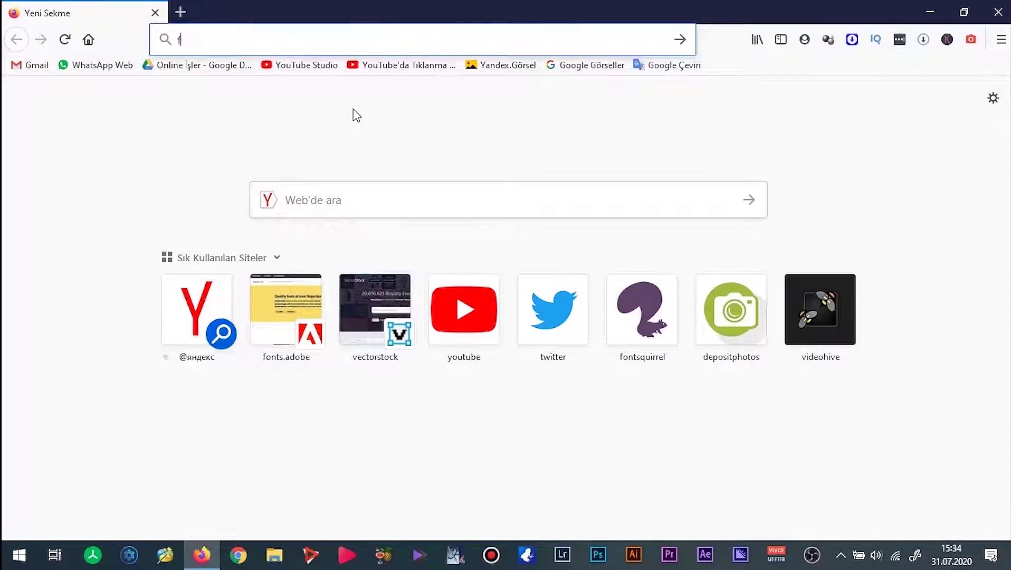
text(onts.adobe.com/)
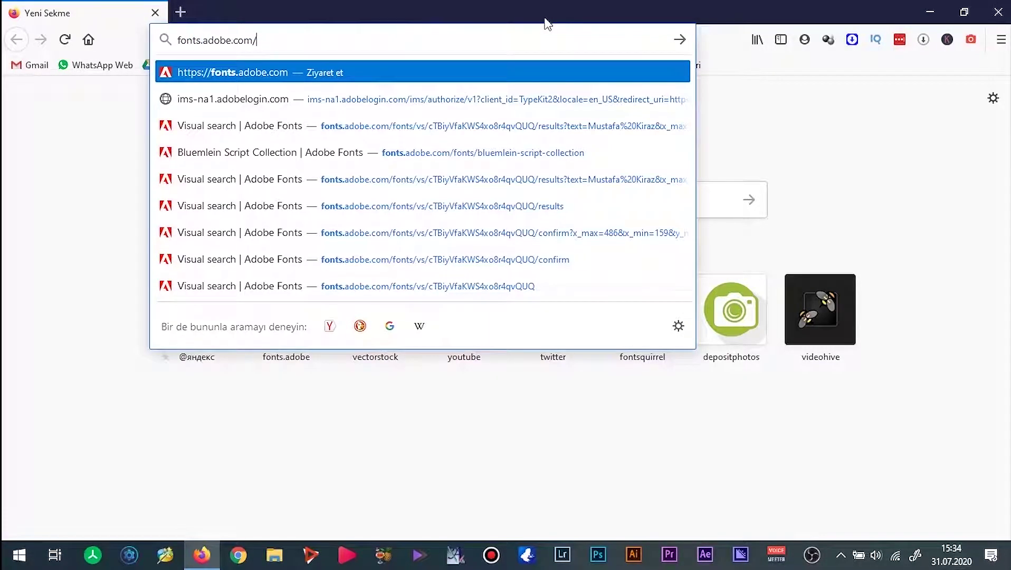
key(Return)
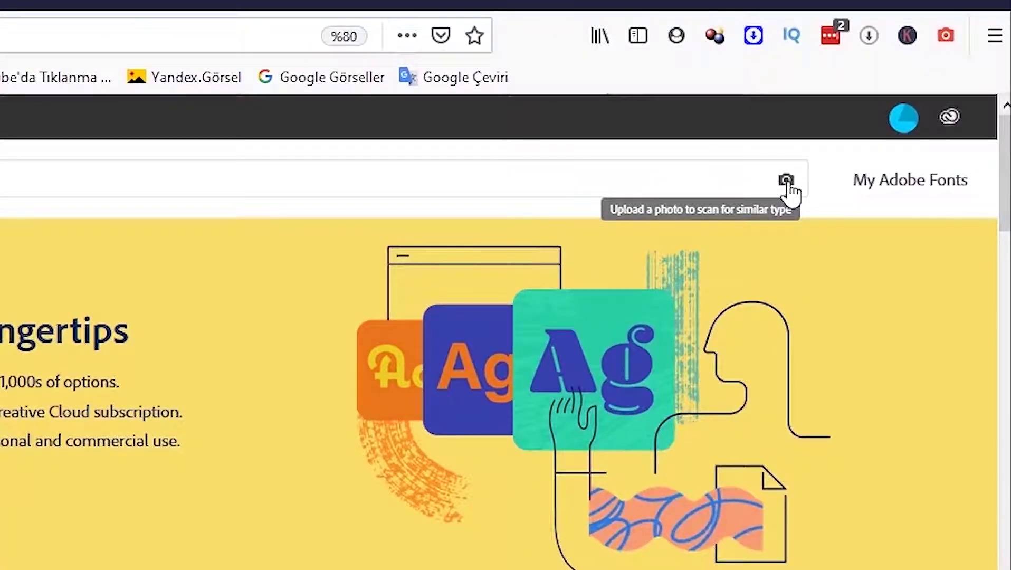
Upload the 133 logo image to Adobe Fonts visual search.
click(786, 181)
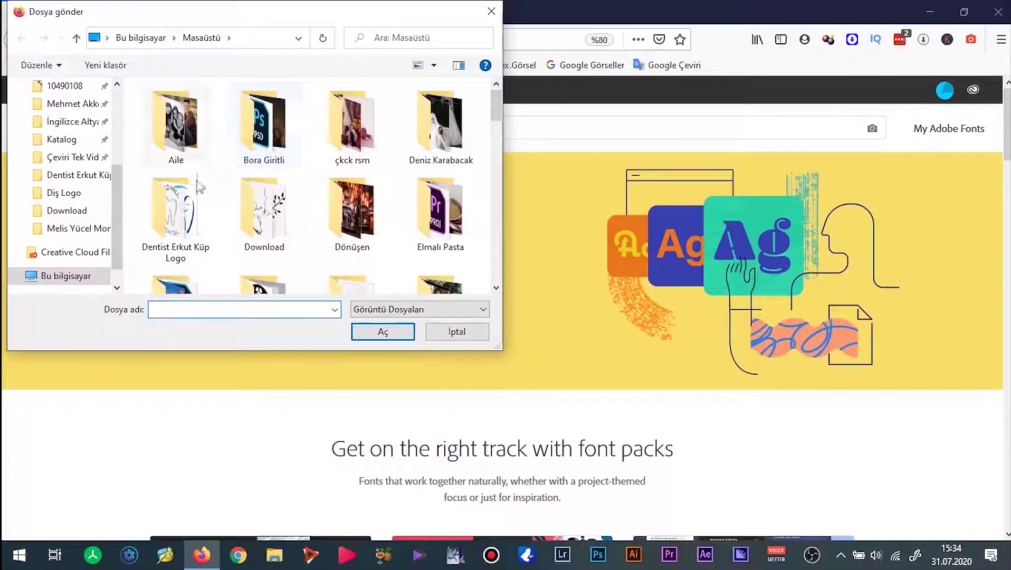
scroll(206, 201, down, 10)
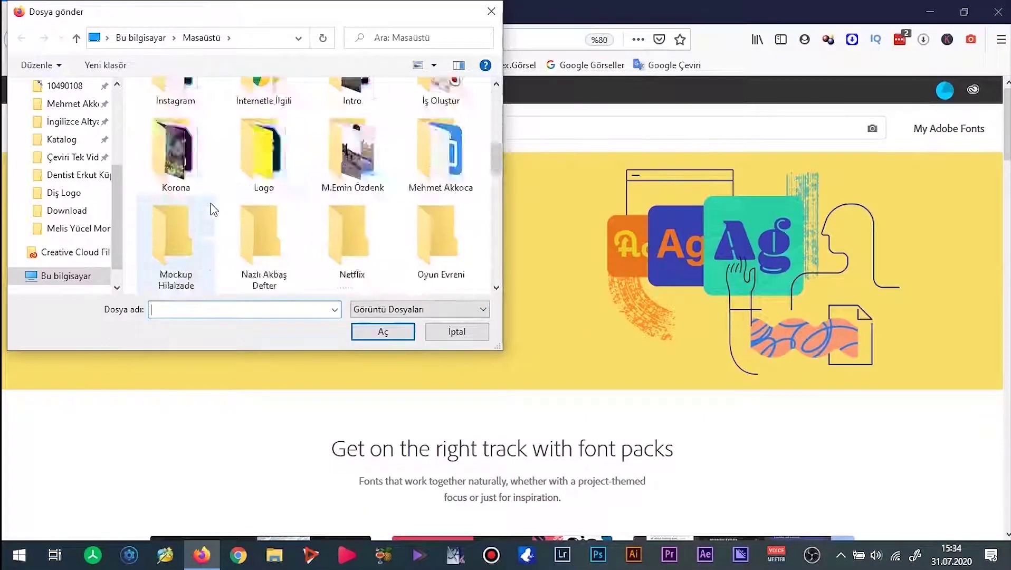
click(192, 240)
text(133)
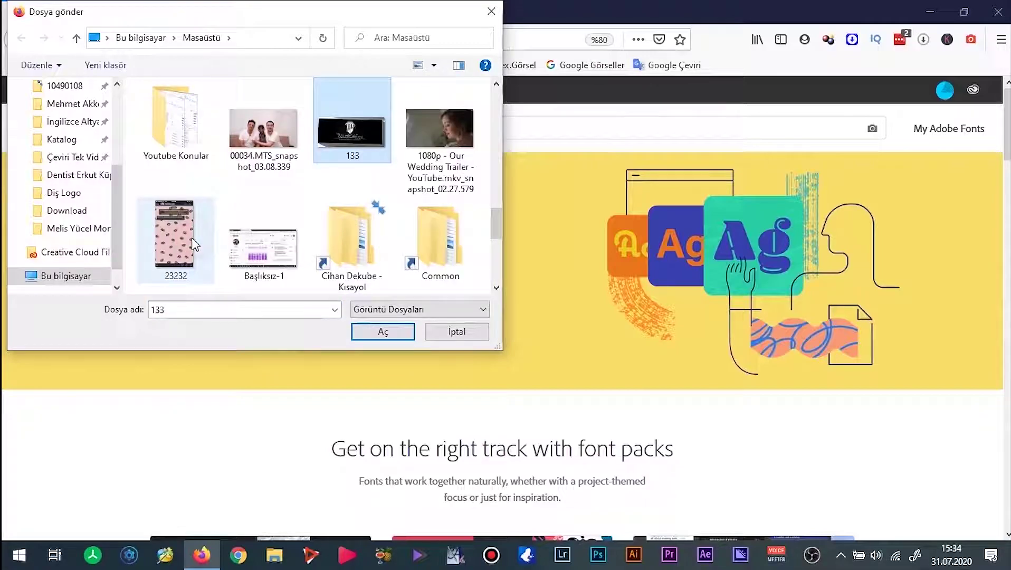
double_click(360, 148)
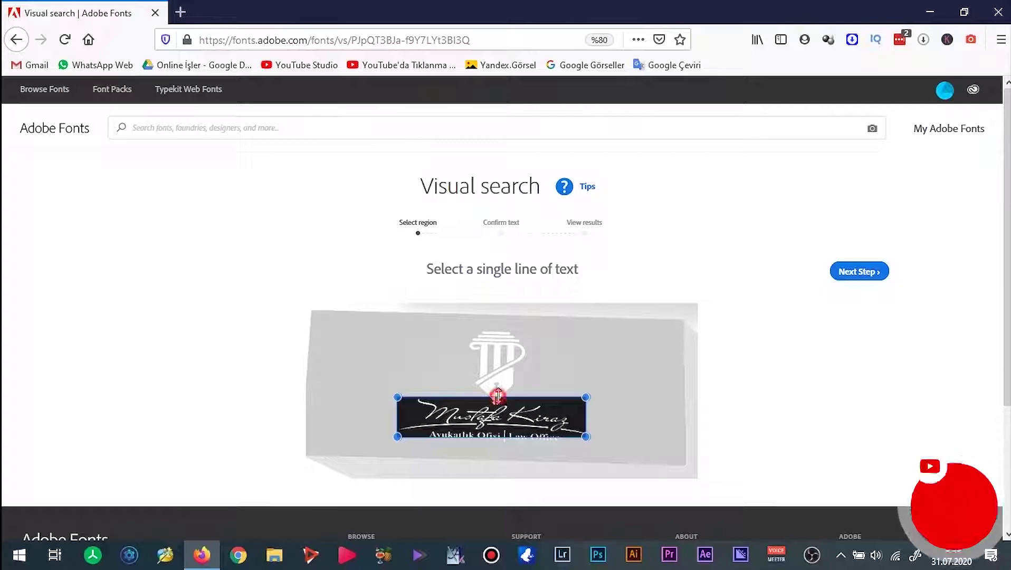
Narrow the search region to only the signature line and continue to text confirmation.
drag(497, 396, 496, 400)
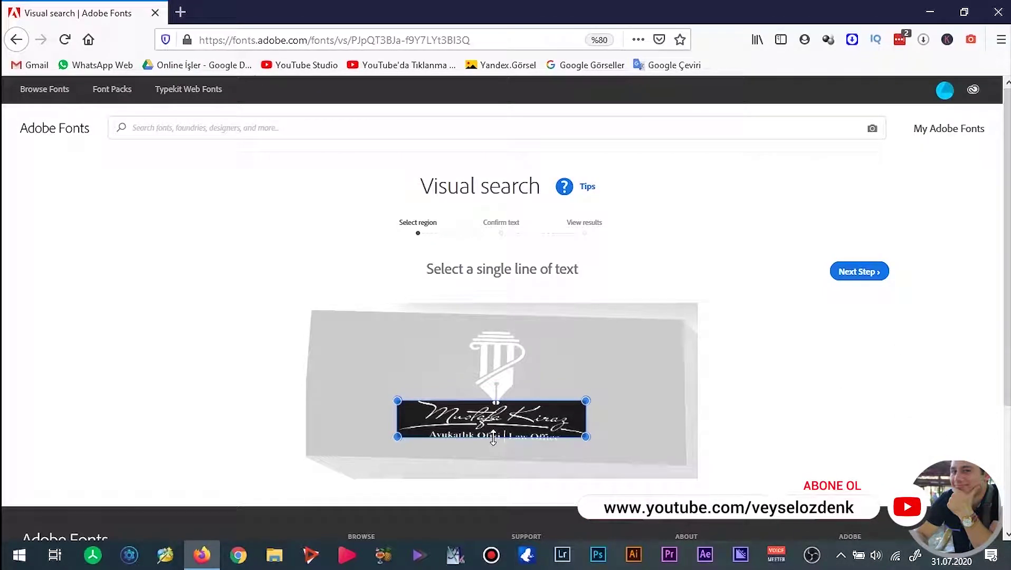
drag(493, 437, 489, 428)
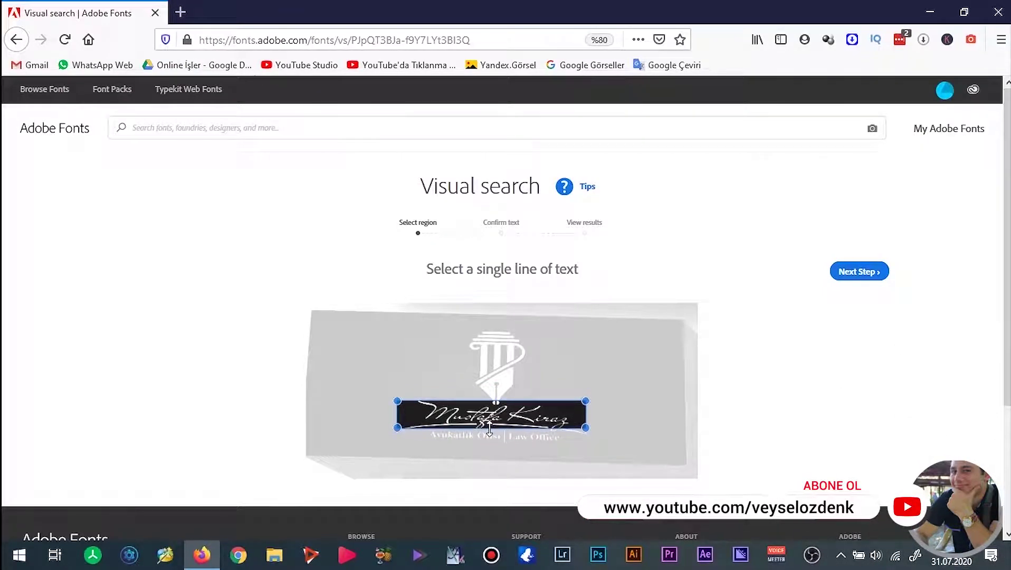
click(851, 275)
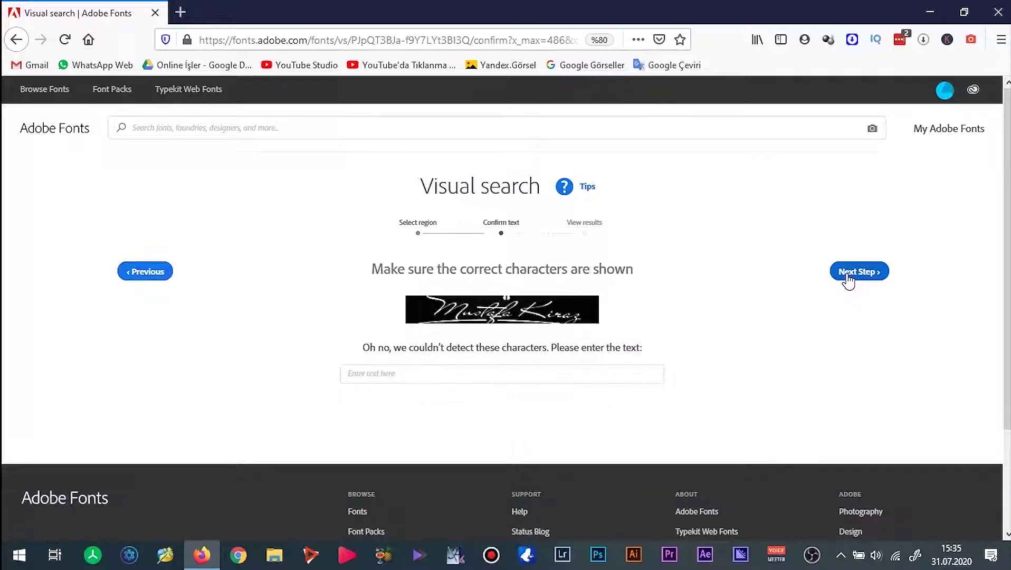
click(413, 371)
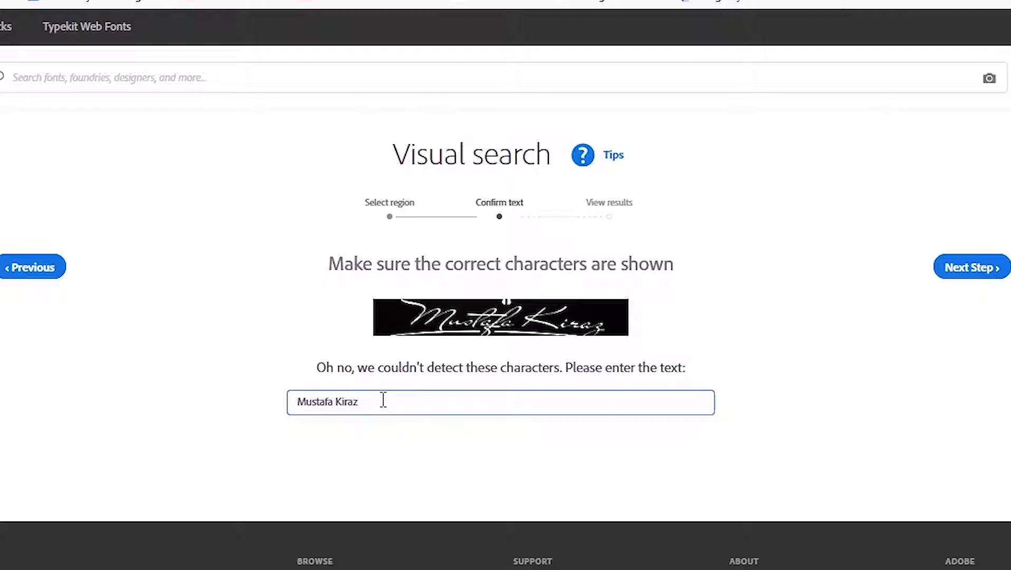
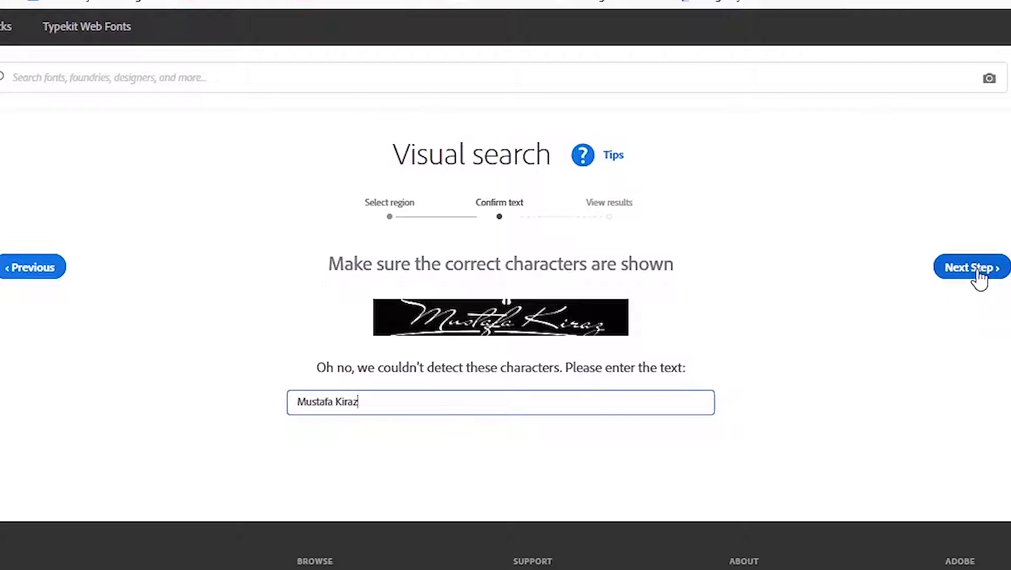
click(975, 270)
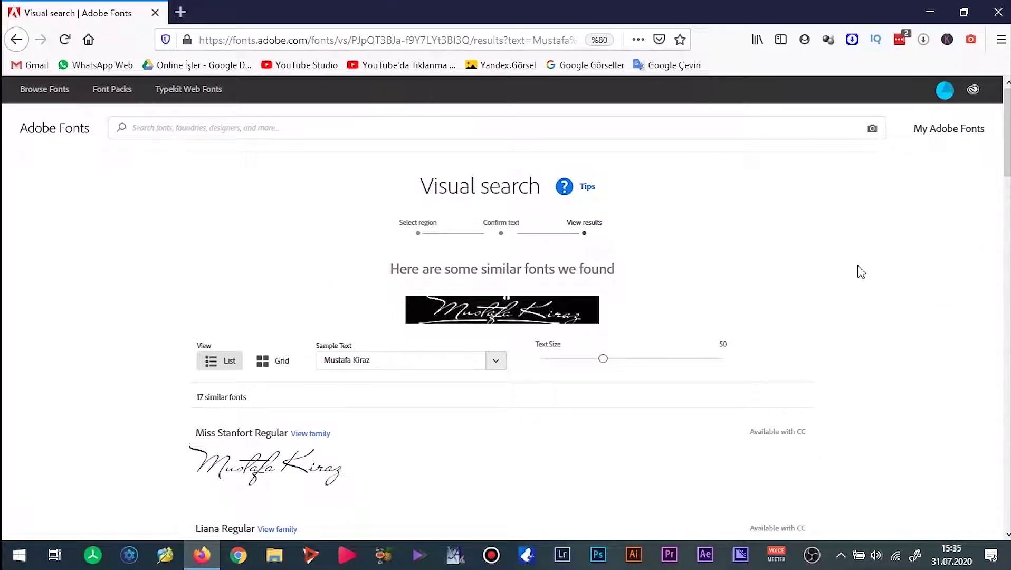
Zoom the results page in twice and select the top match name 'Miss Stanfort Regular'.
scroll(861, 272, down, 4)
key(ctrl+plus)
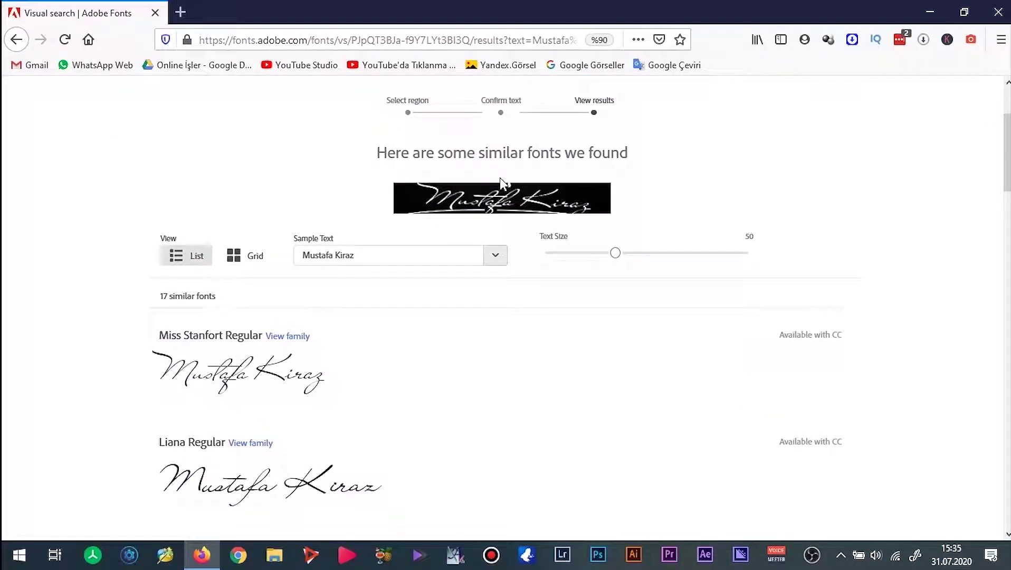
key(ctrl+plus)
key(ctrl+plus)
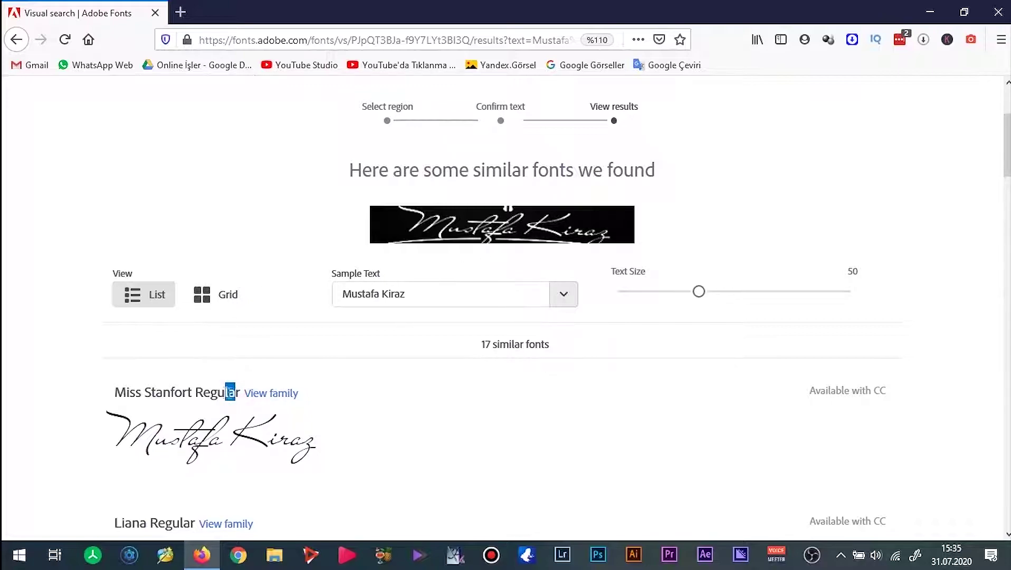
drag(230, 393, 113, 391)
key(ctrl+c)
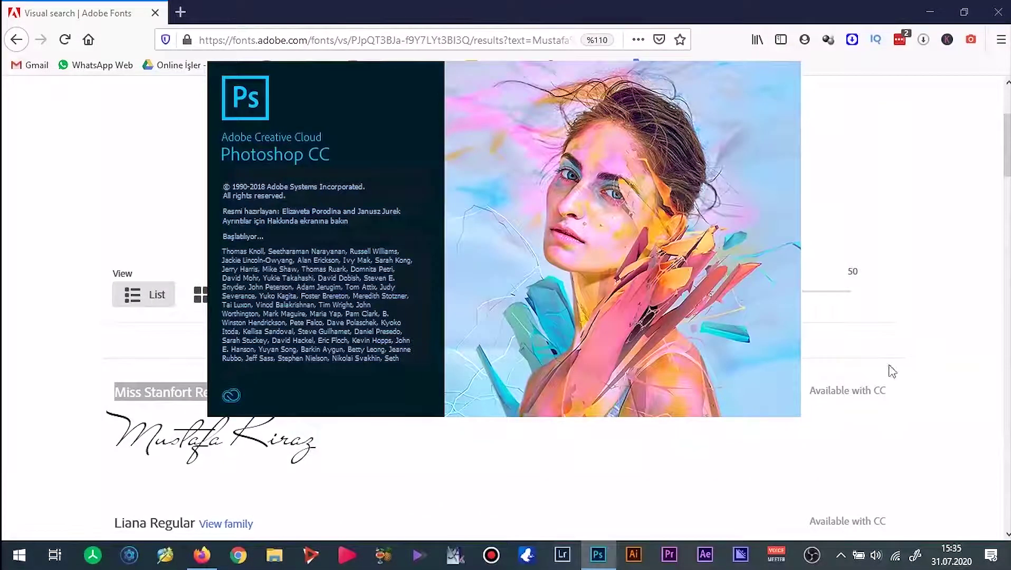
Create a new 1920x1080 YouTube cover document in Photoshop.
click(925, 352)
drag(812, 394, 612, 404)
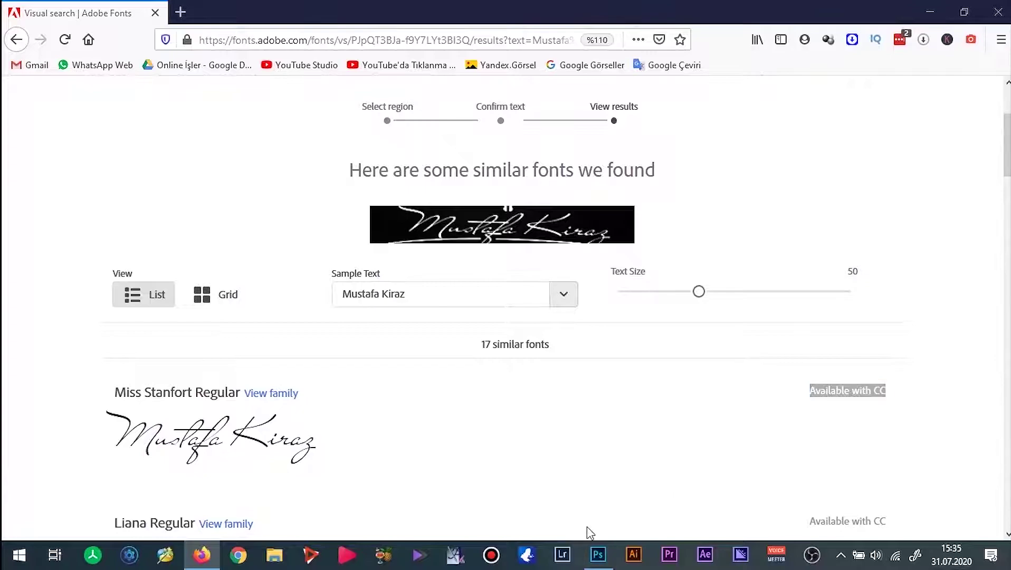
click(597, 554)
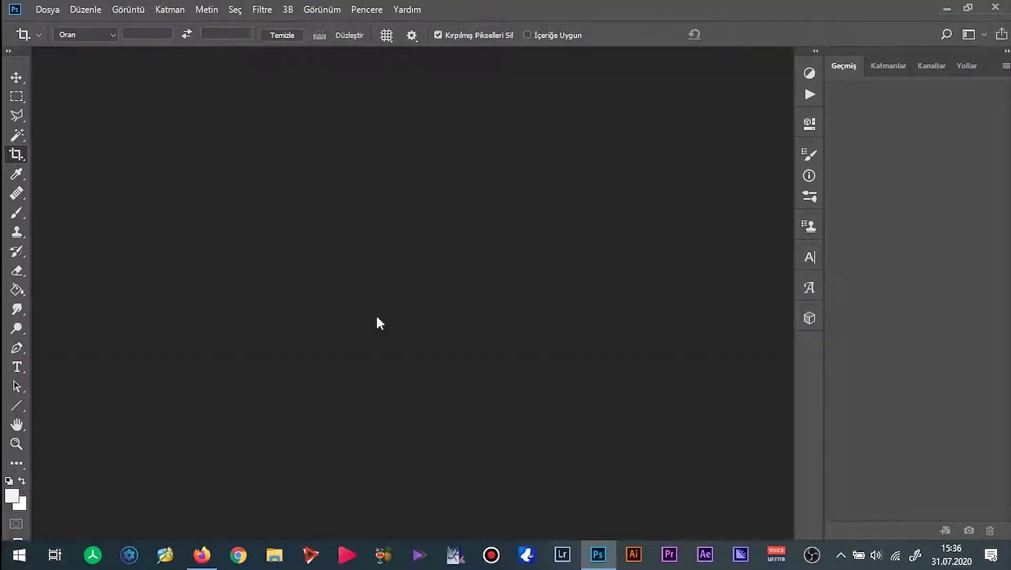
key(ctrl+n)
click(354, 316)
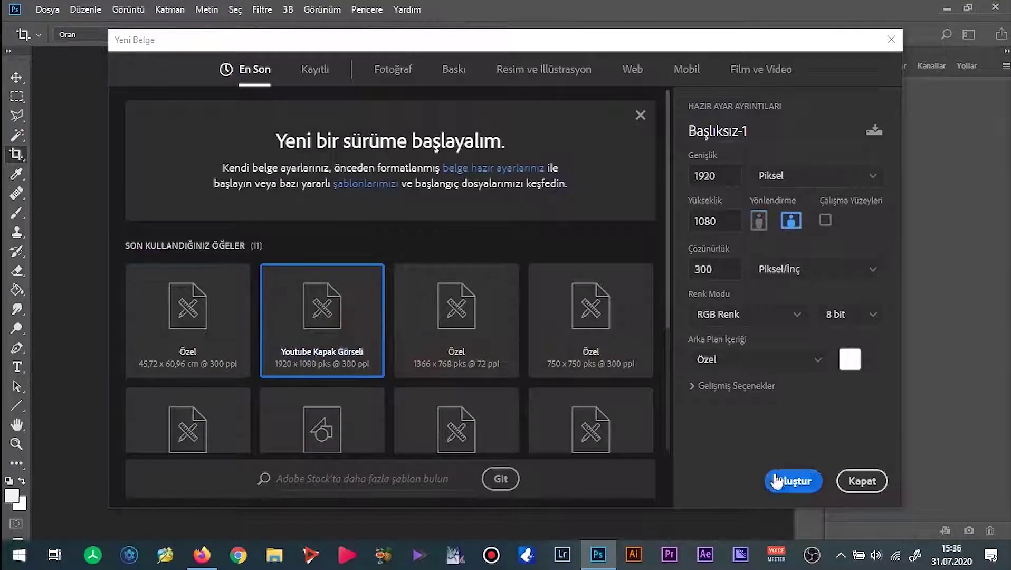
click(777, 480)
Fill the whole canvas with black using the Paint Bucket.
key(g)
click(18, 494)
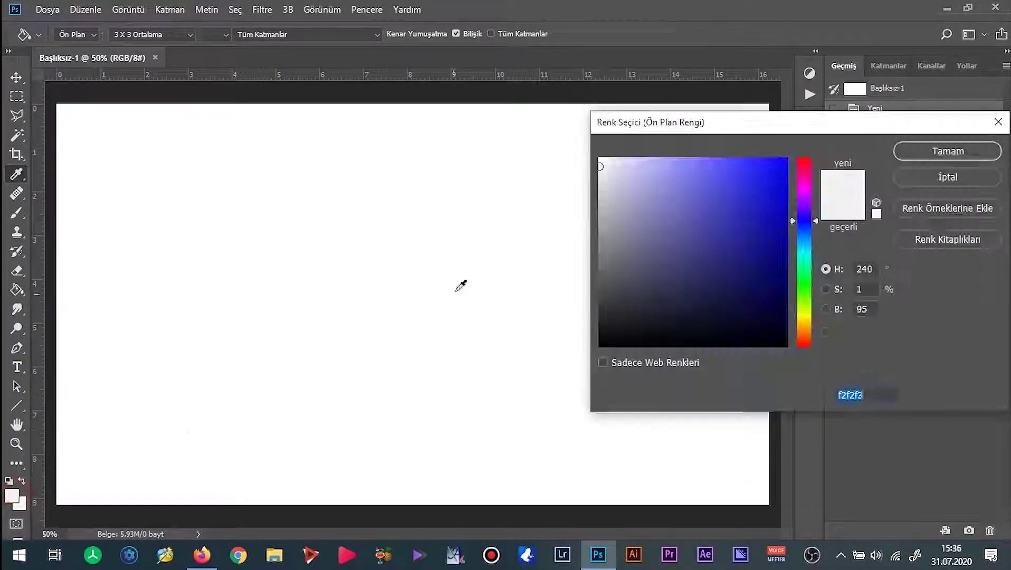
drag(652, 260, 787, 346)
click(937, 150)
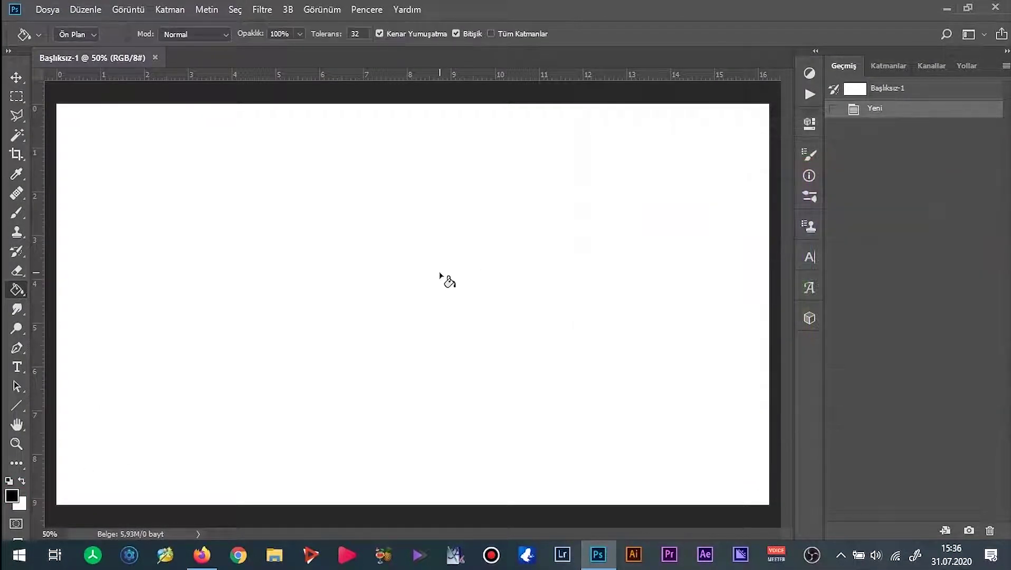
click(444, 279)
Set the Type tool's text colour to white (ffffff).
key(t)
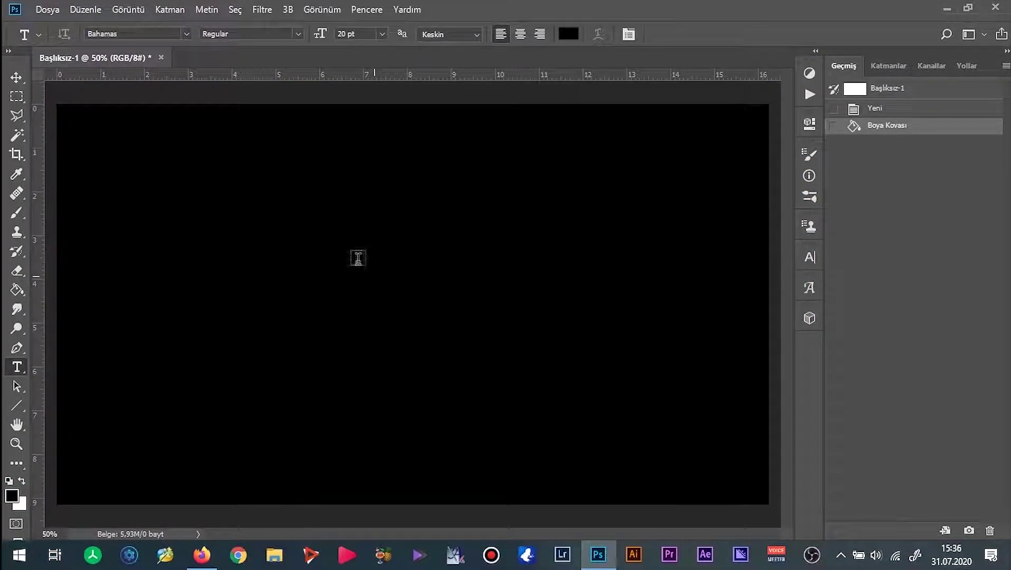
click(566, 34)
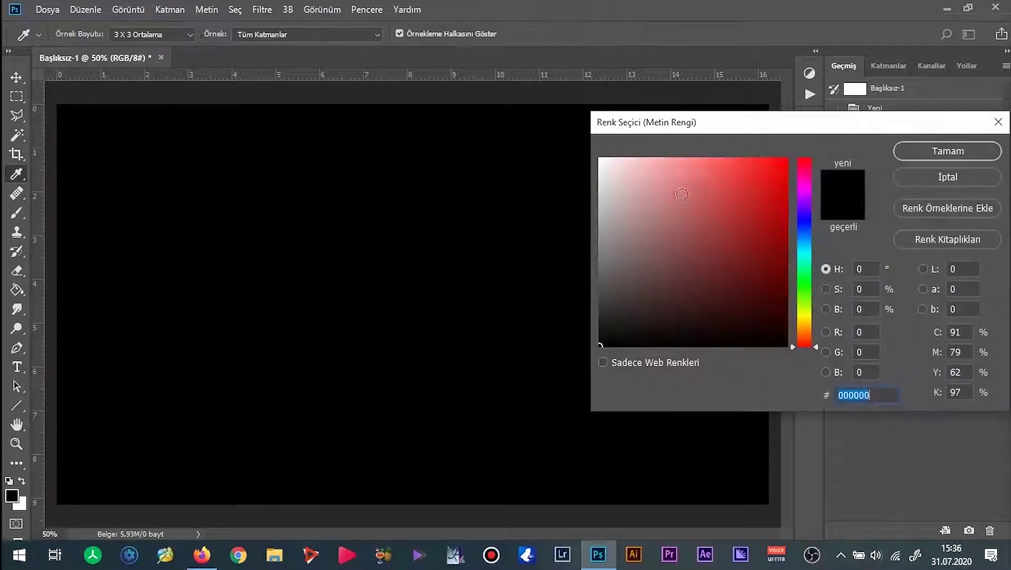
text(ffffff)
click(944, 151)
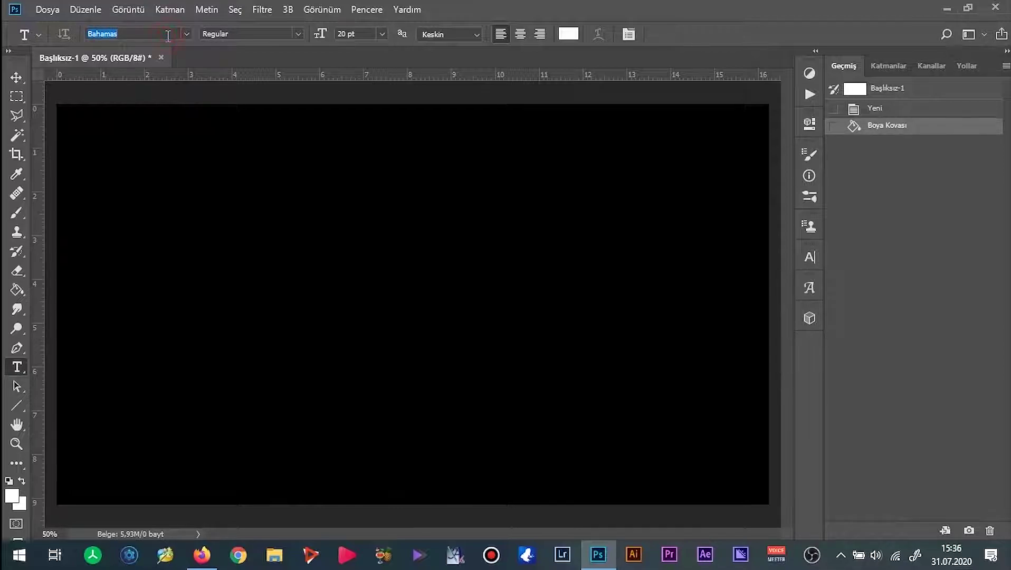
Search the font list for 'miss', find no match, and return to Firefox.
click(186, 33)
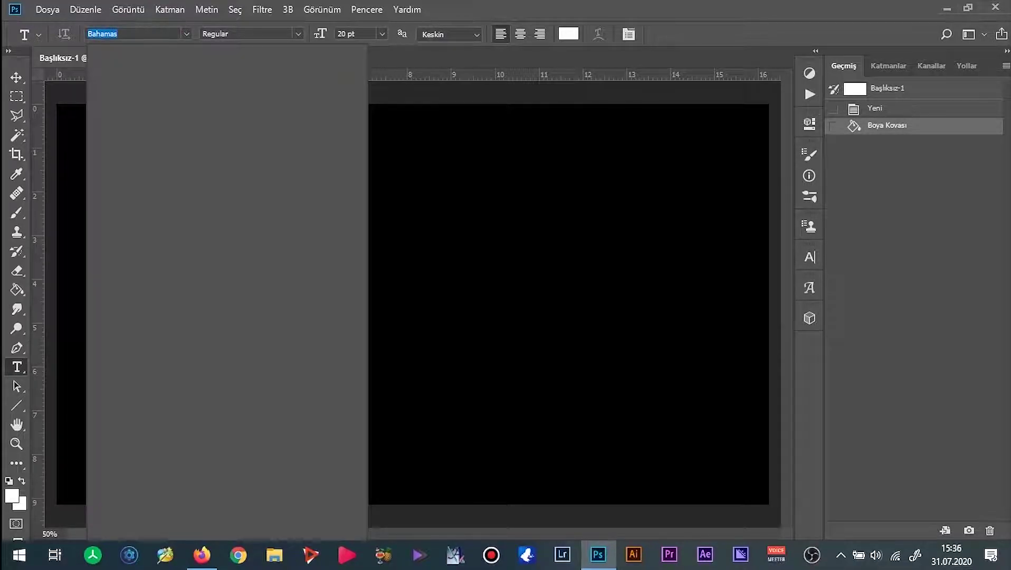
text(miss)
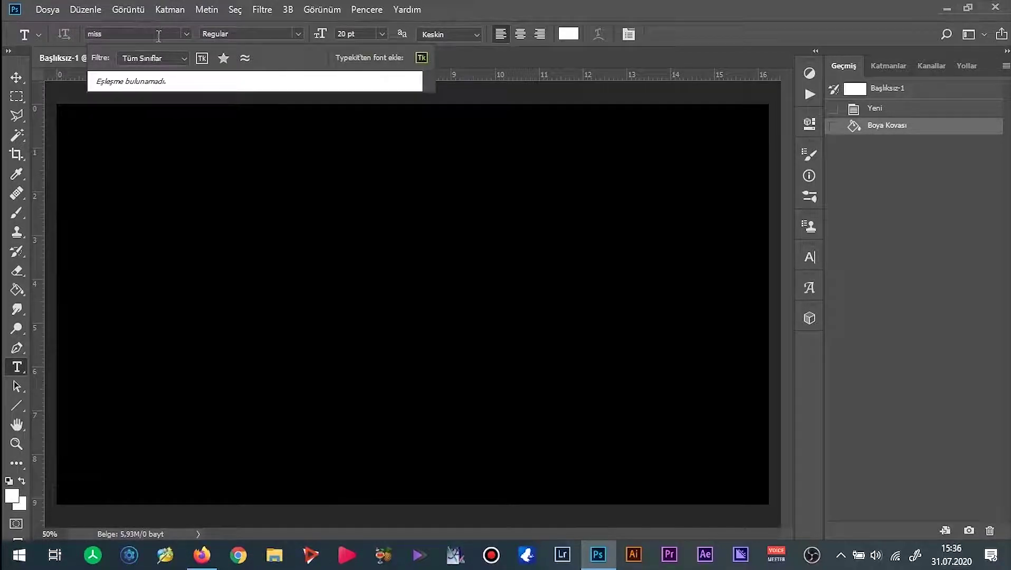
key(Escape)
key(alt+Tab)
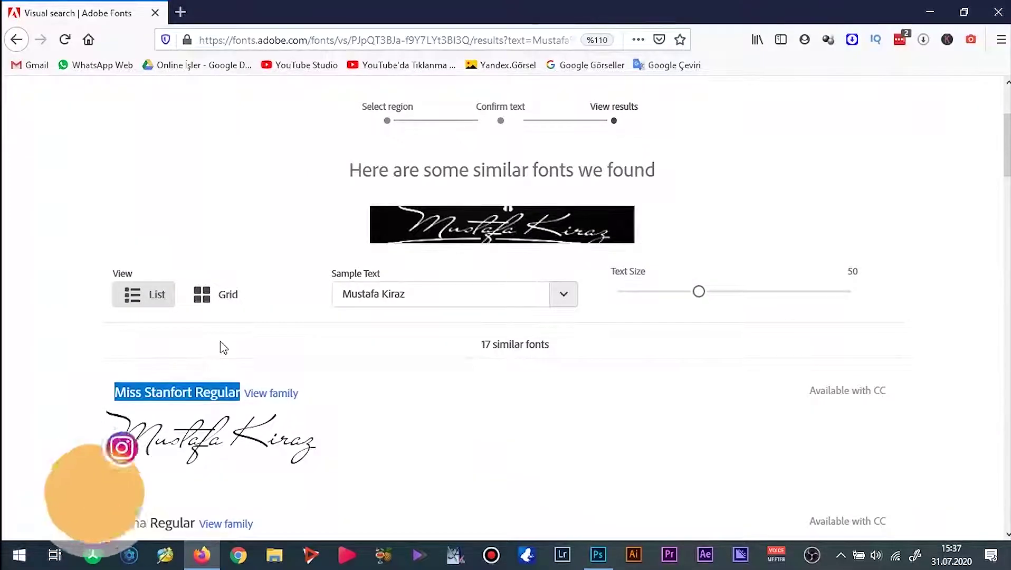
Copy the font name and search the web for 'Miss Stanfort Regular download'.
right_click(218, 385)
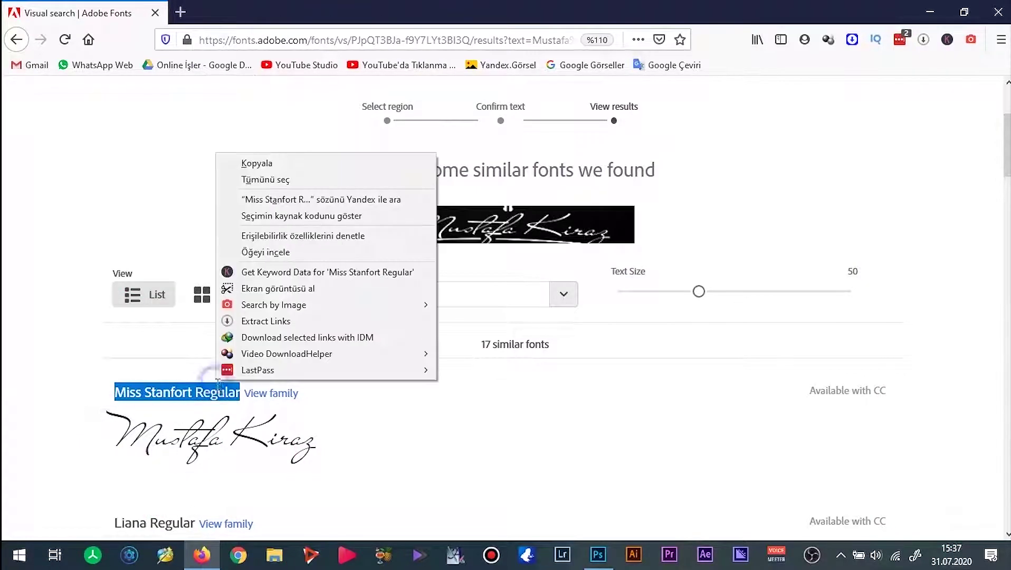
right_click(223, 390)
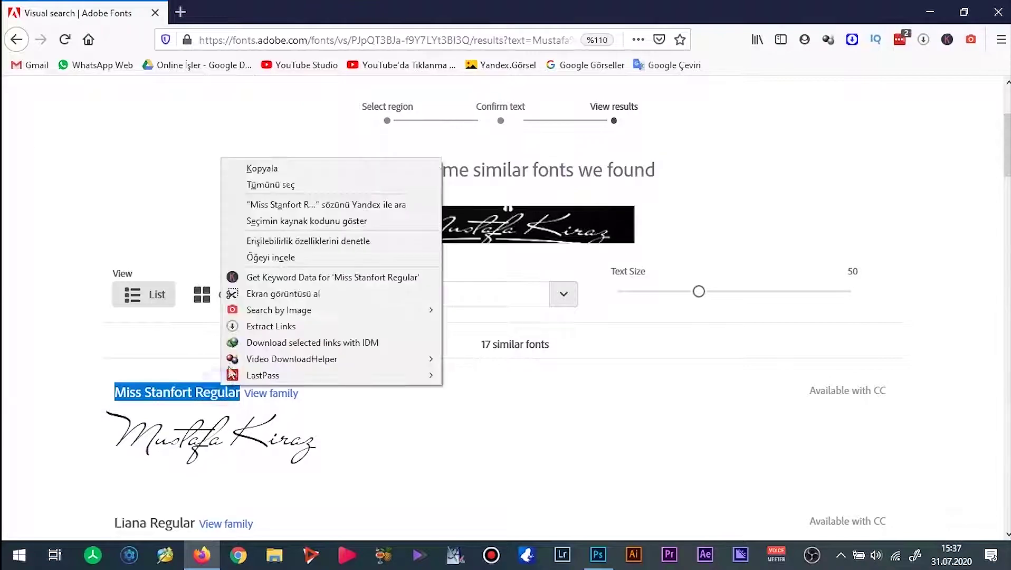
click(279, 174)
click(180, 12)
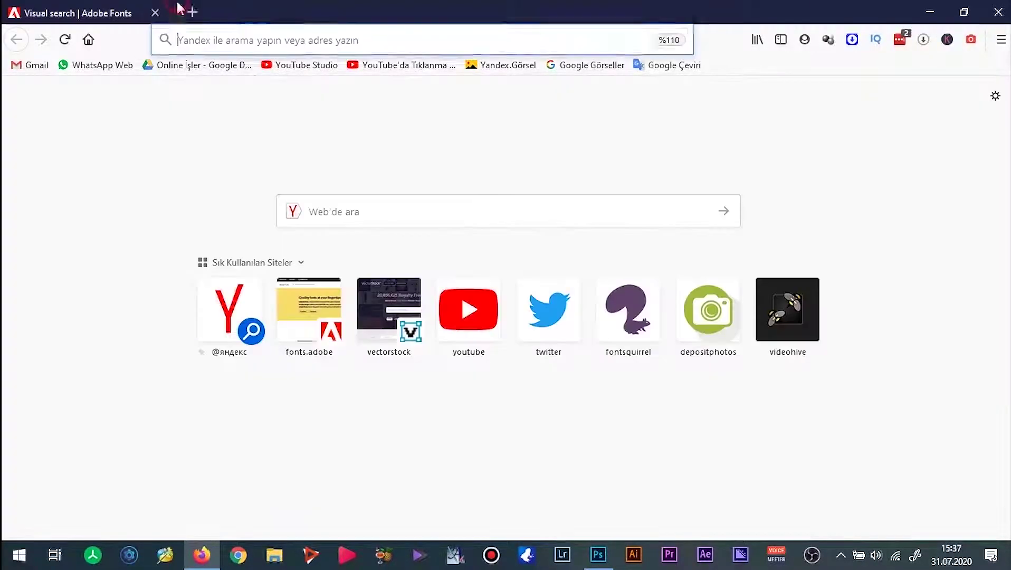
key(ctrl+v)
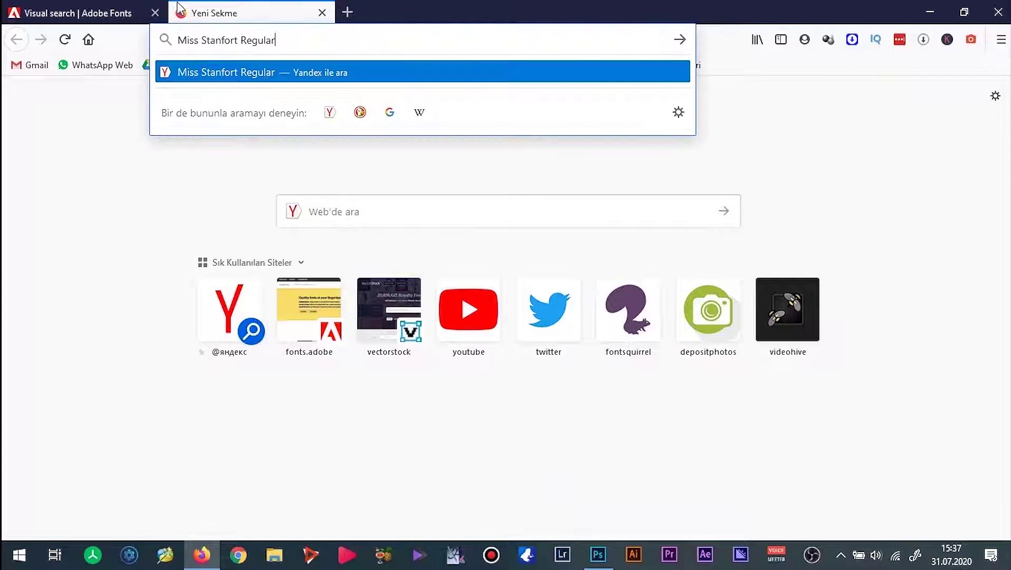
text(downl)
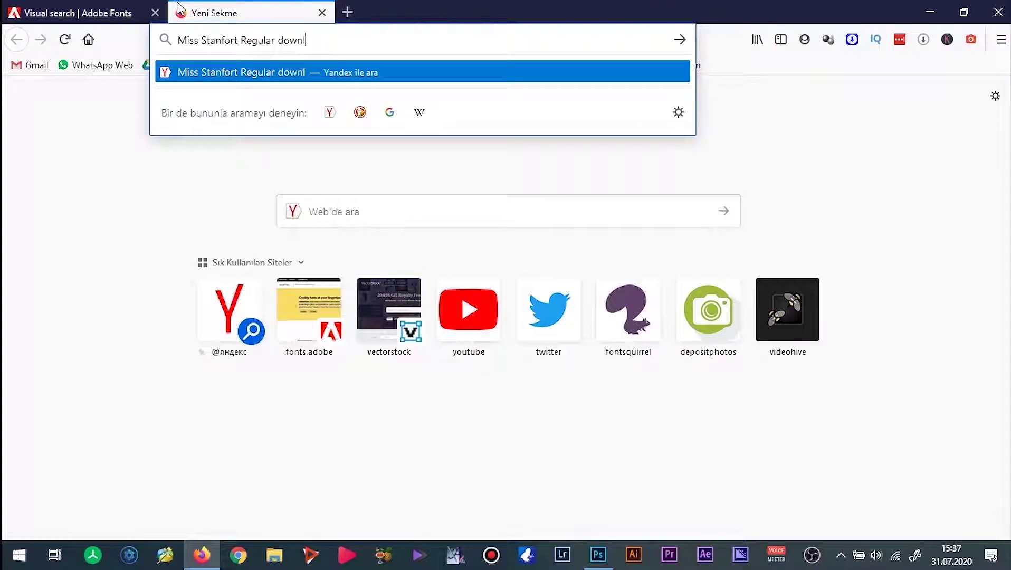
text(oad)
key(Return)
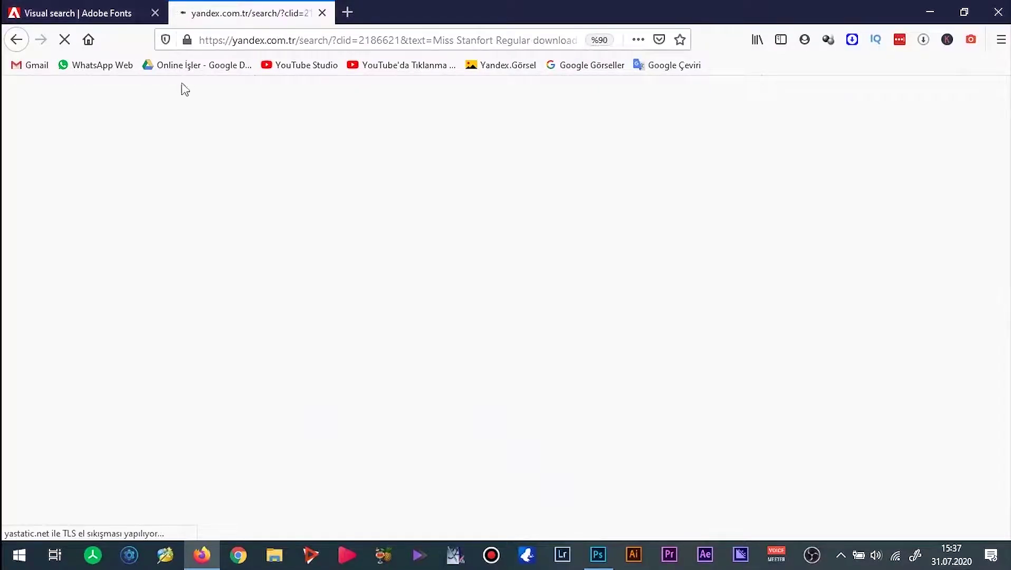
Download miss-stanfort.zip from dafontfree.net and open the archive.
click(164, 169)
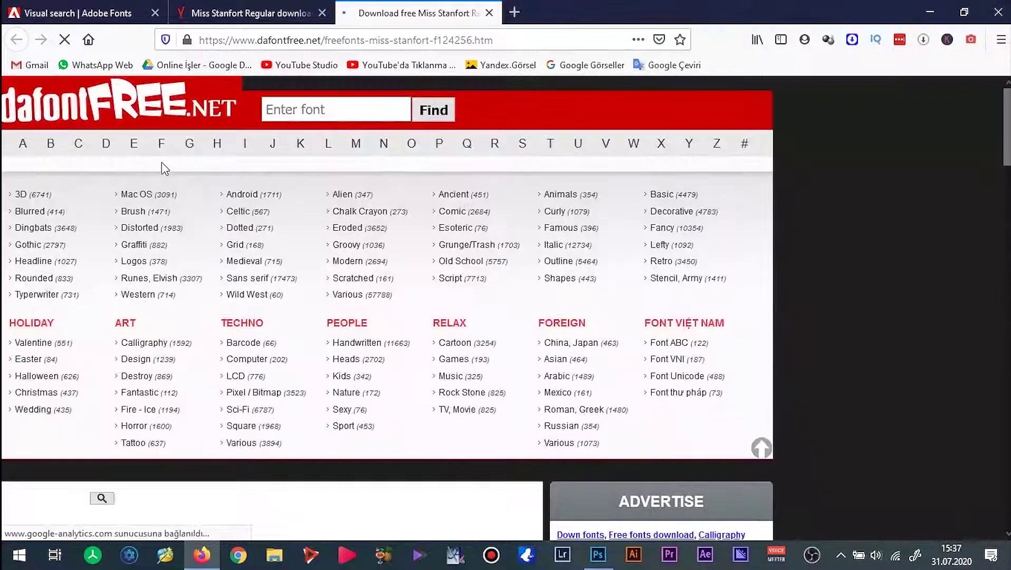
scroll(261, 196, down, 6)
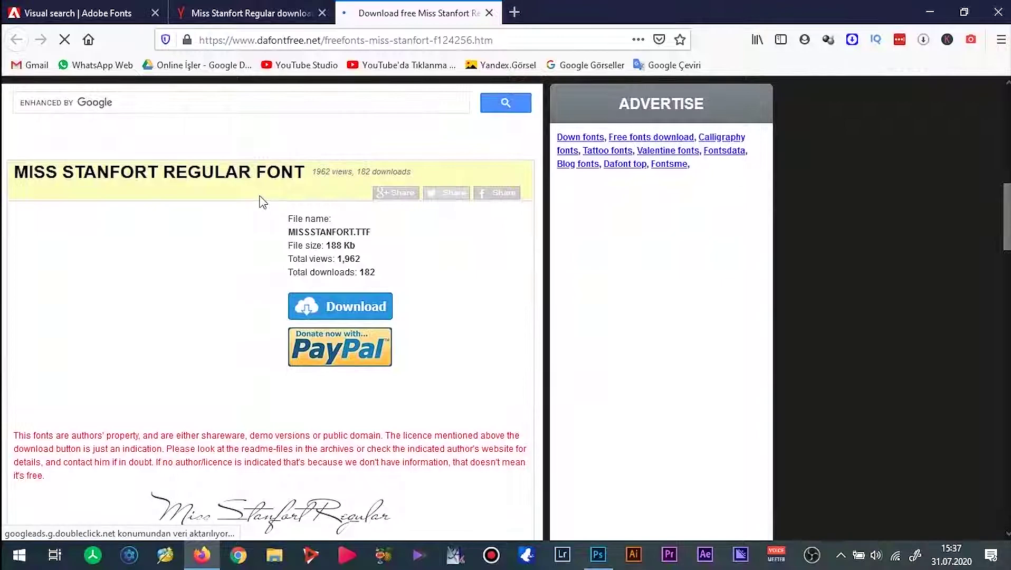
scroll(261, 197, down, 3)
scroll(295, 200, up, 1)
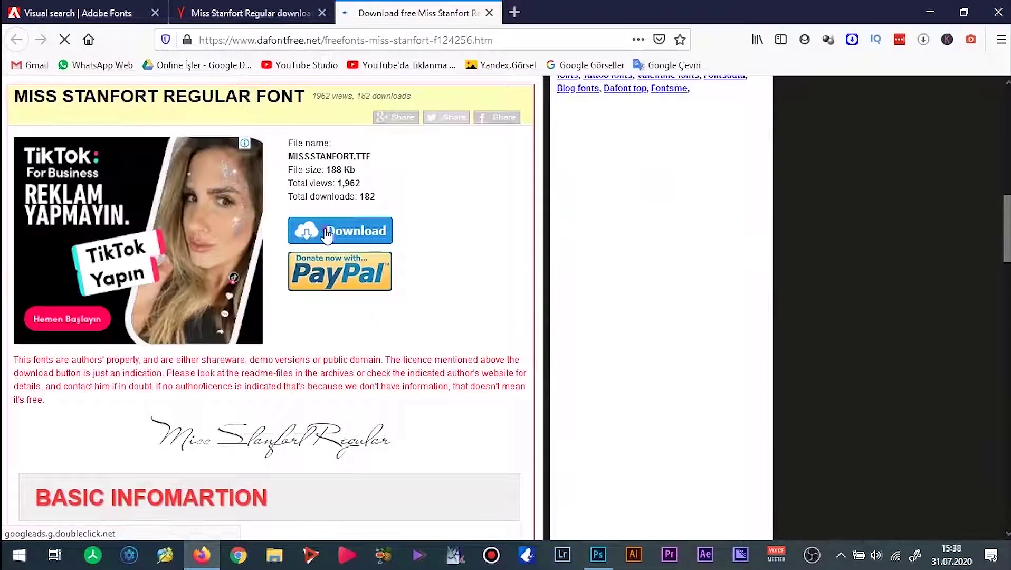
click(340, 231)
click(381, 330)
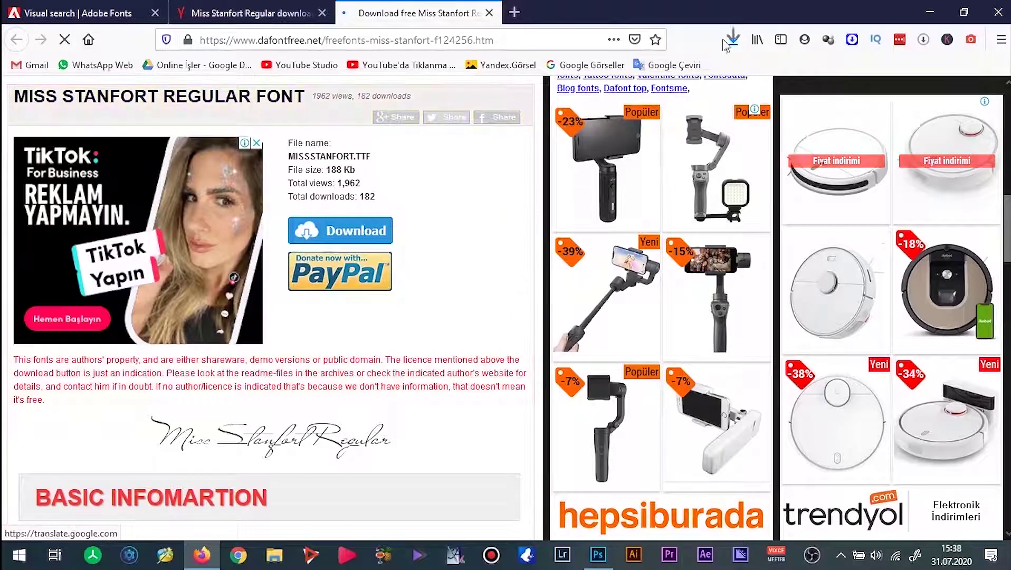
click(733, 39)
click(577, 84)
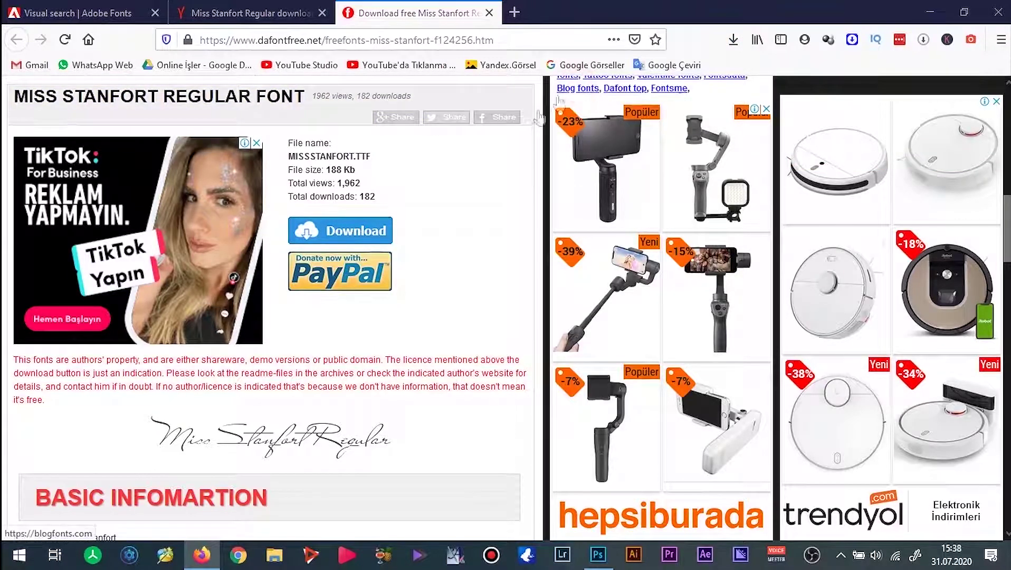
Install missstanfort.ttf from the archive, then close Font Viewer, WinRAR and minimize Firefox.
double_click(234, 371)
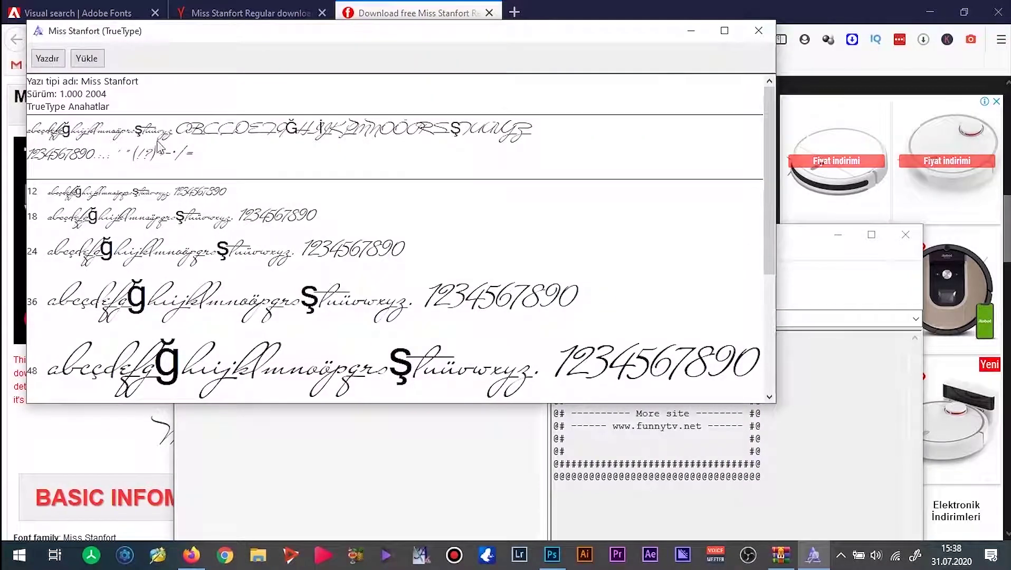
click(90, 59)
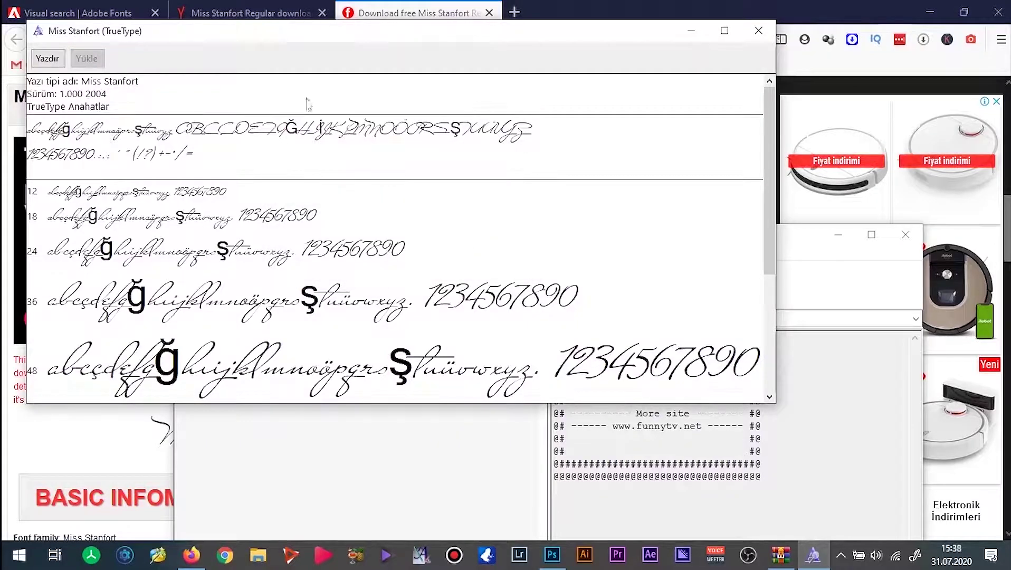
click(758, 30)
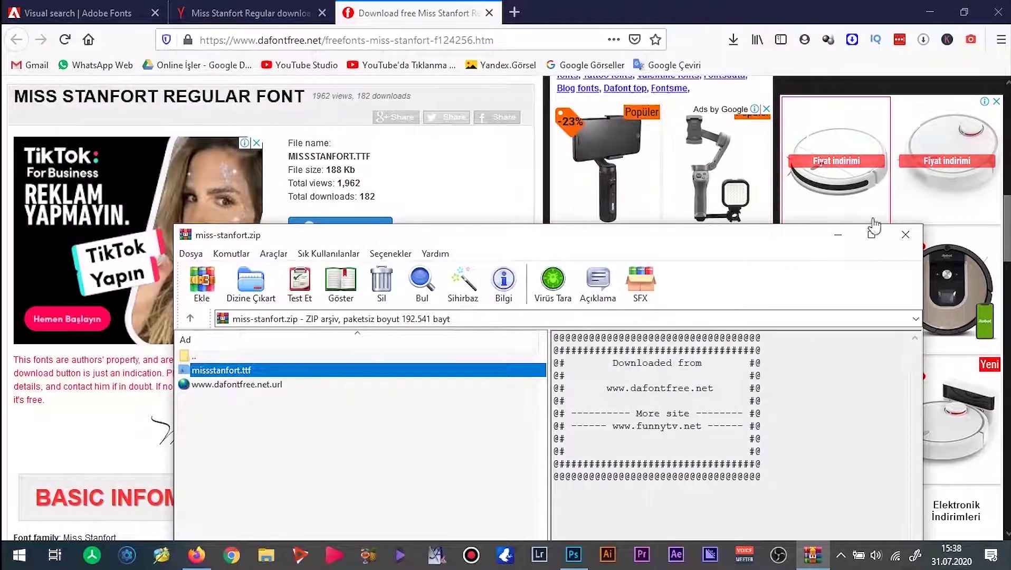
click(901, 238)
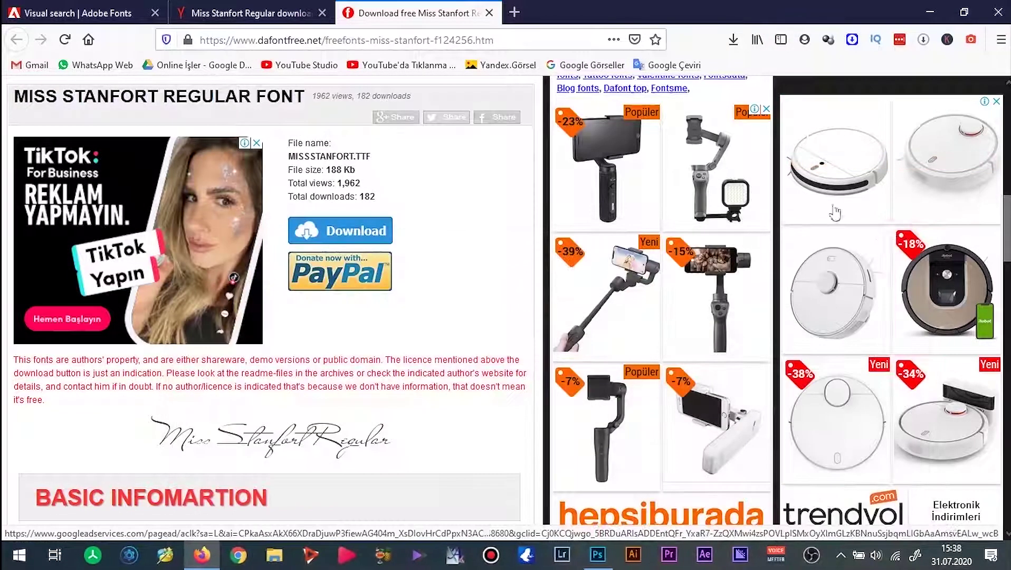
click(936, 15)
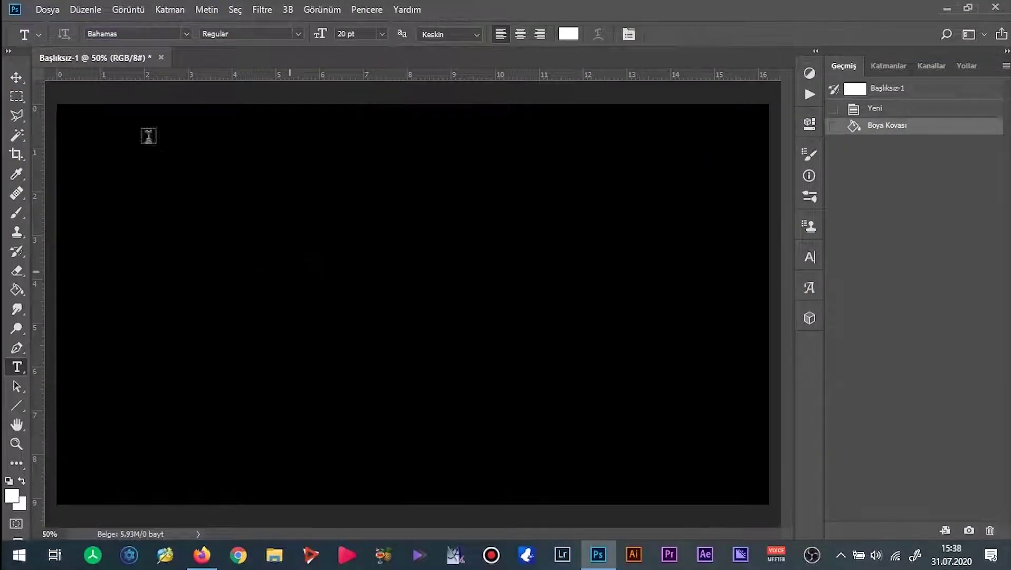
click(155, 35)
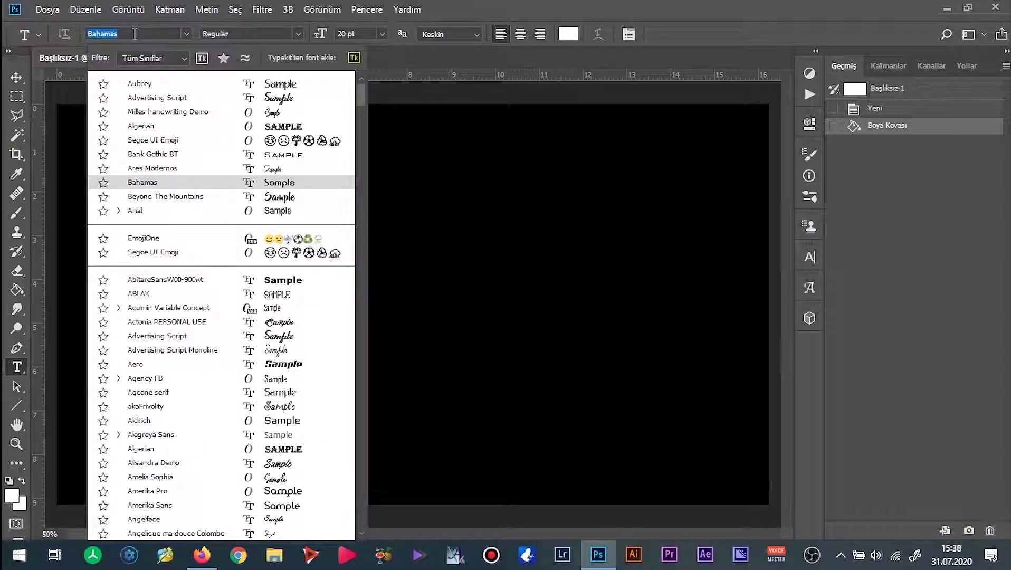
text(miss)
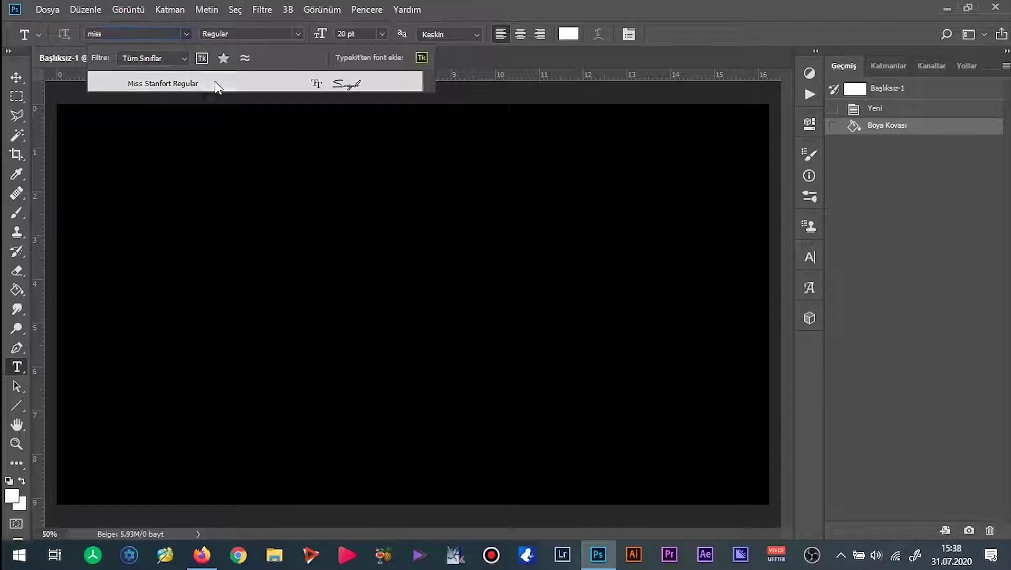
click(217, 83)
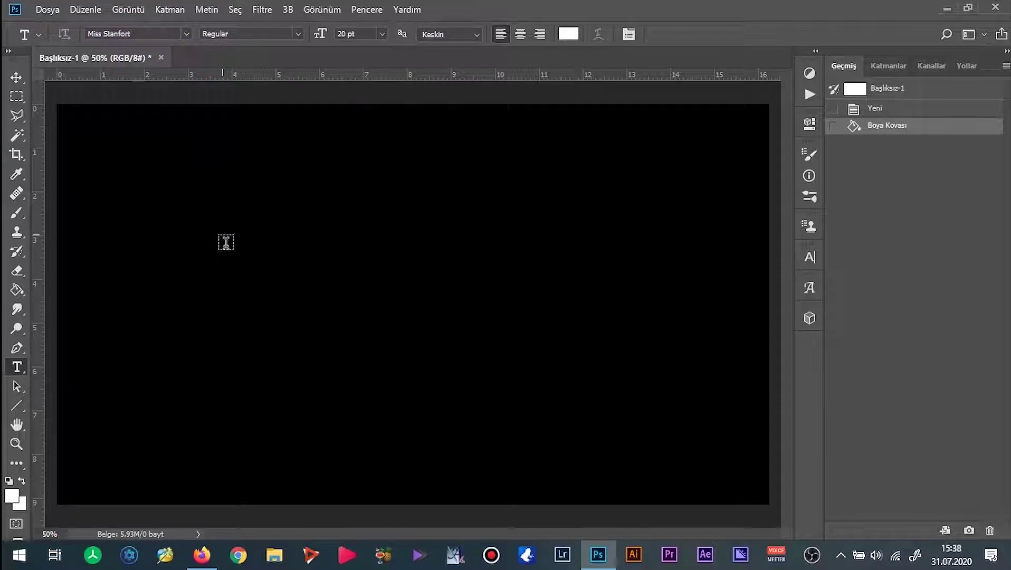
click(227, 243)
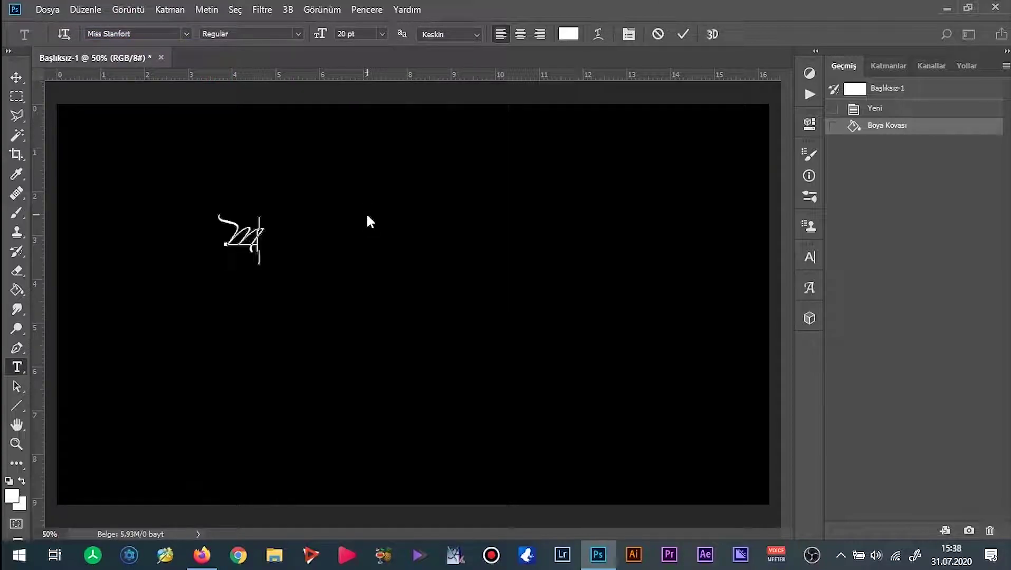
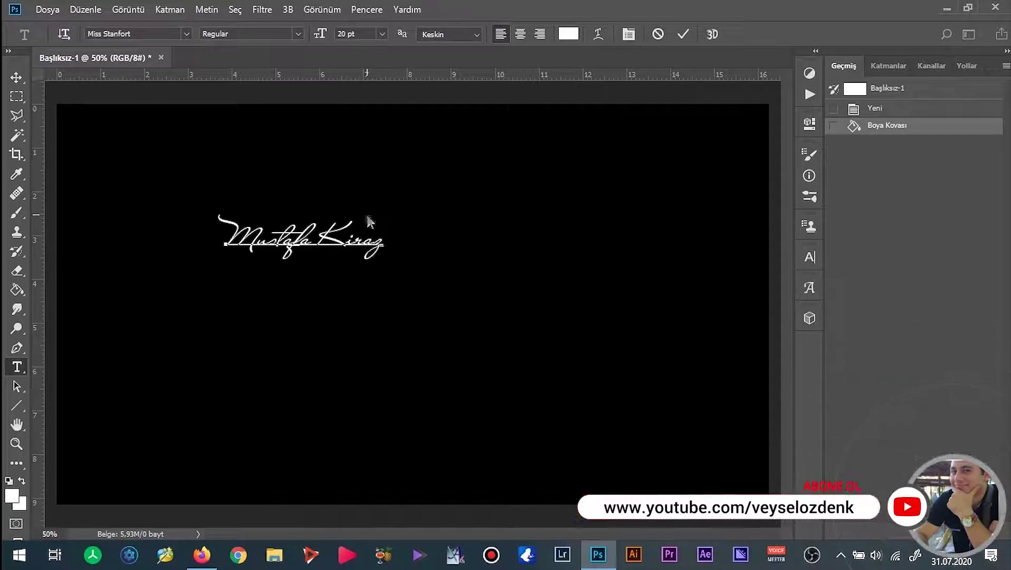
Enlarge the text to about 62 pt, centre it, and commit the layer.
key(ctrl)
drag(384, 264, 547, 360)
drag(488, 257, 592, 274)
click(627, 270)
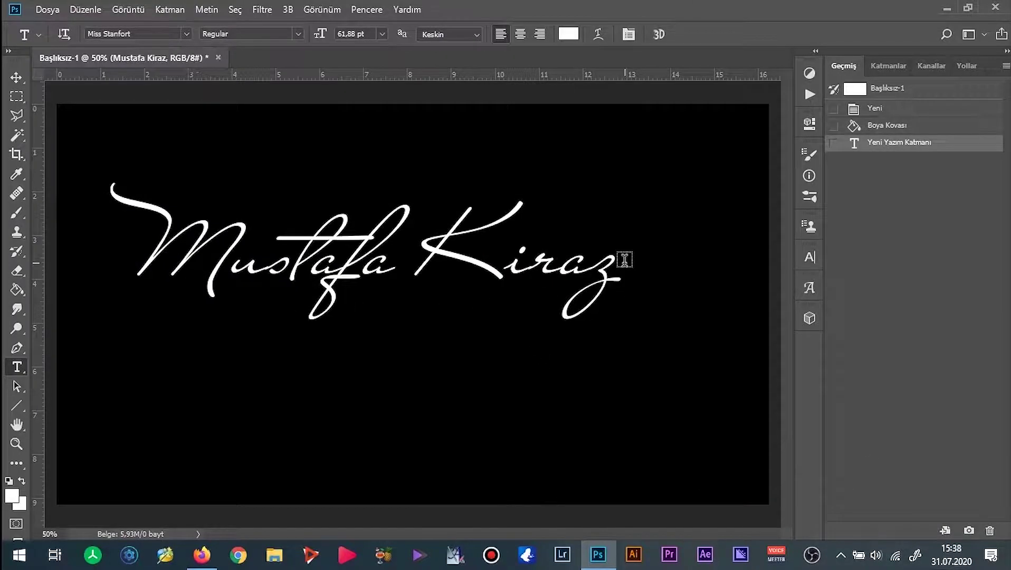
key(v)
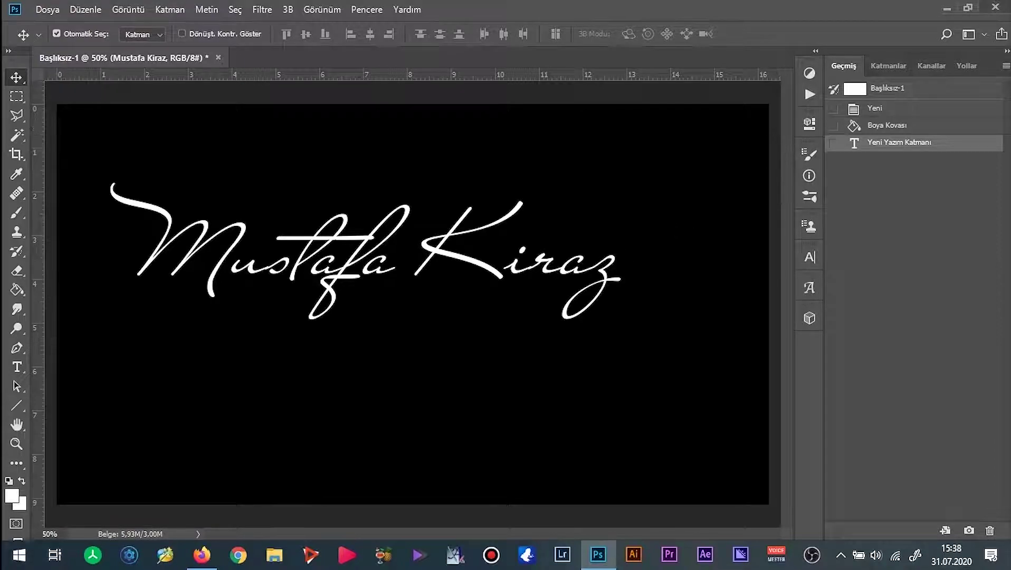
click(968, 8)
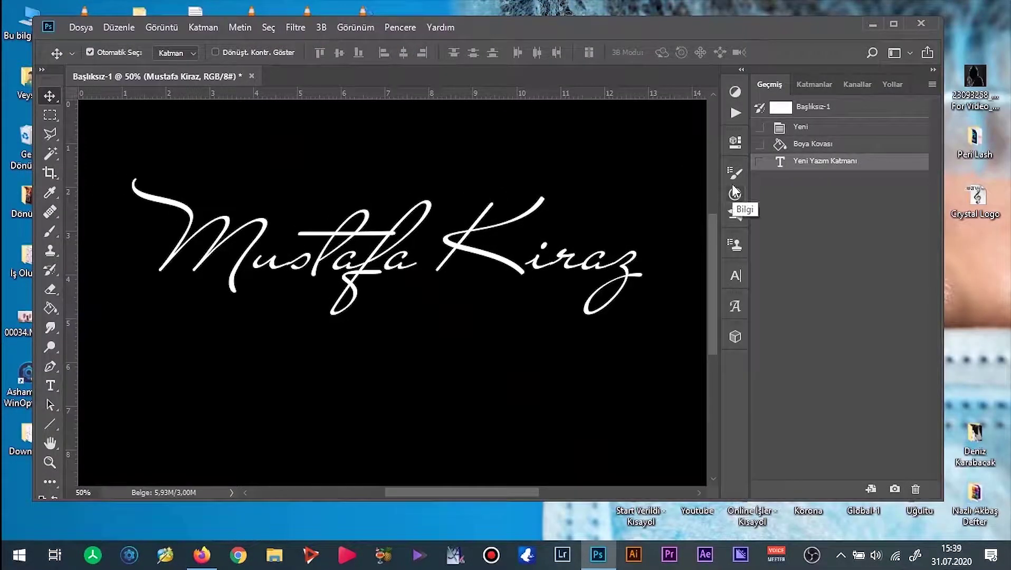
key(alt+Tab)
key(ctrl+w)
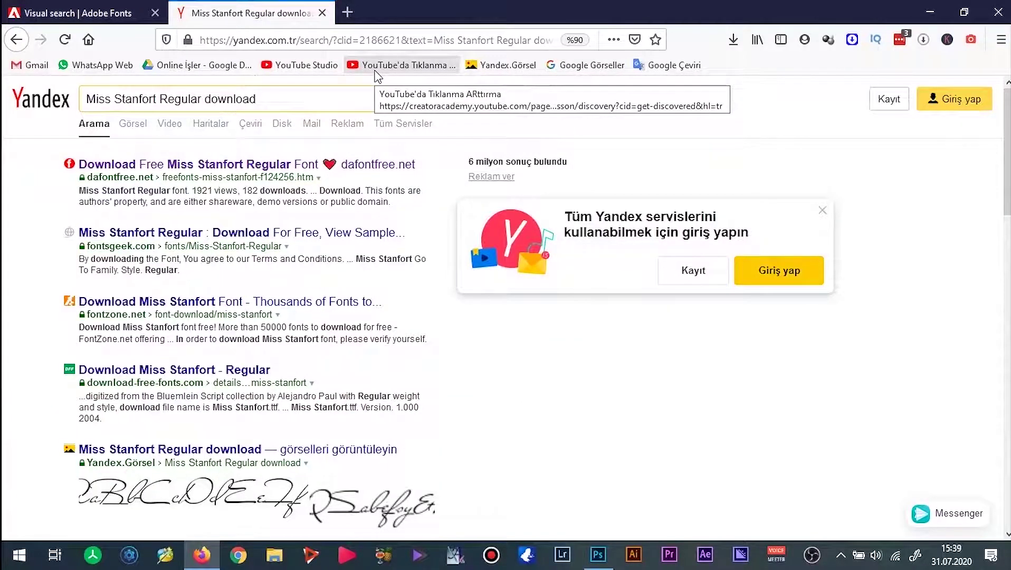
key(ctrl+w)
key(super+d)
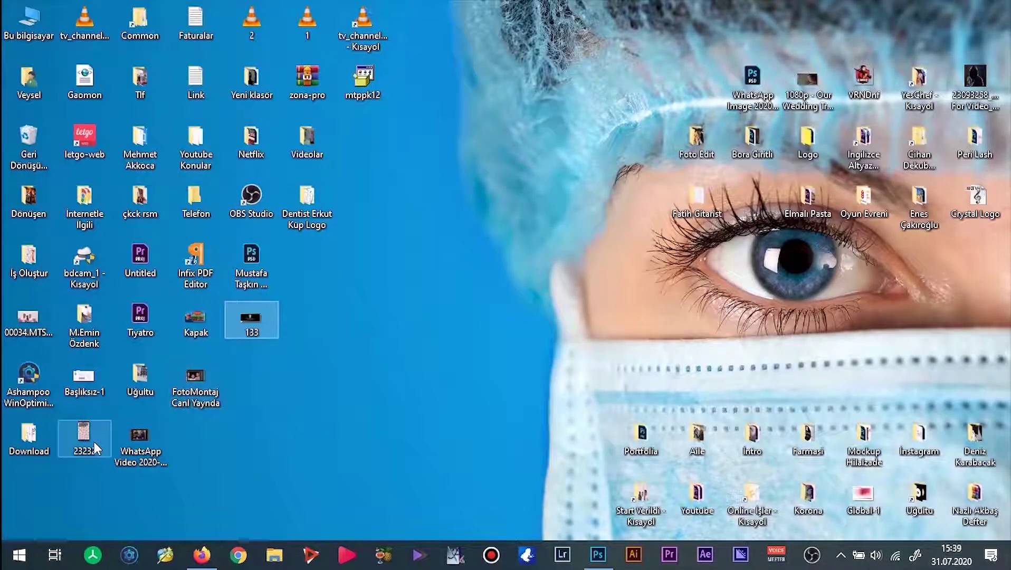
click(268, 326)
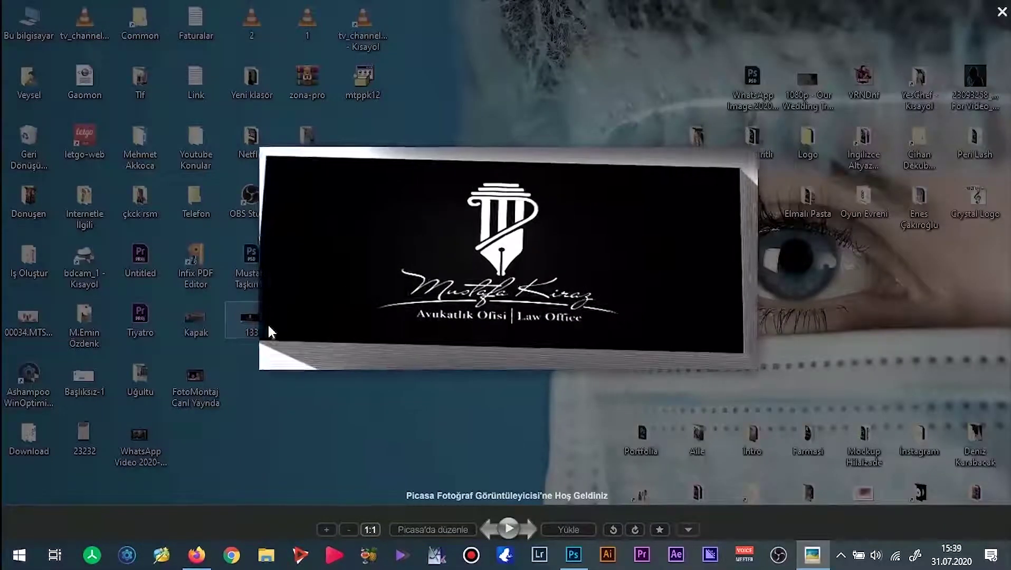
key(alt+Tab)
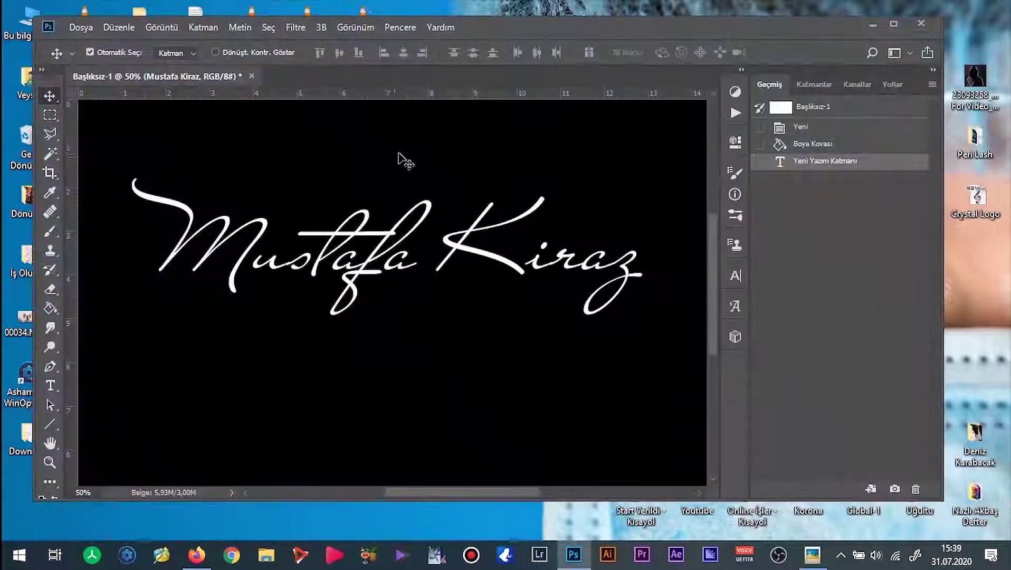
drag(472, 135, 401, 287)
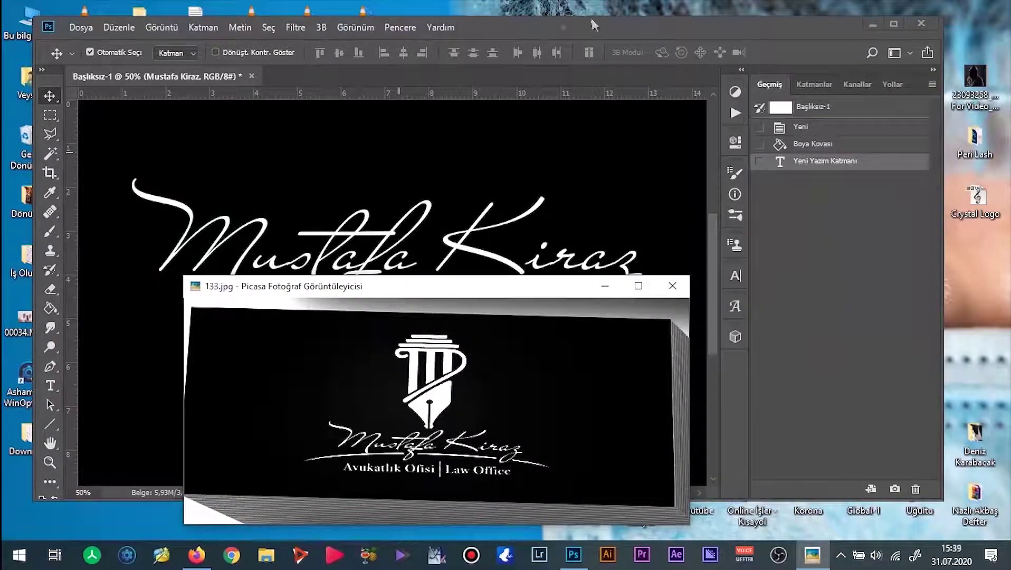
drag(792, 22, 786, 7)
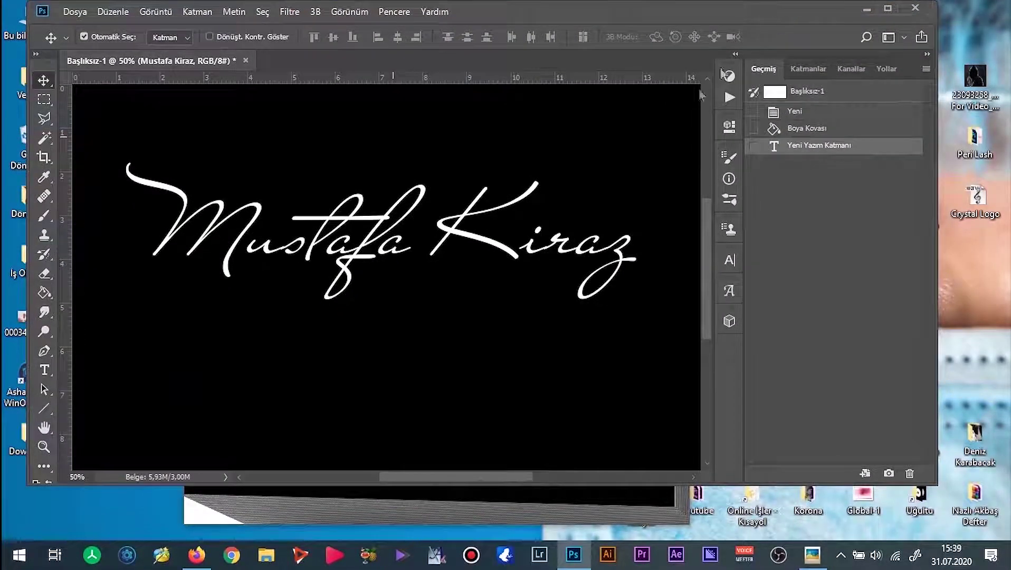
click(521, 486)
drag(436, 286, 417, 302)
scroll(415, 369, up, 5)
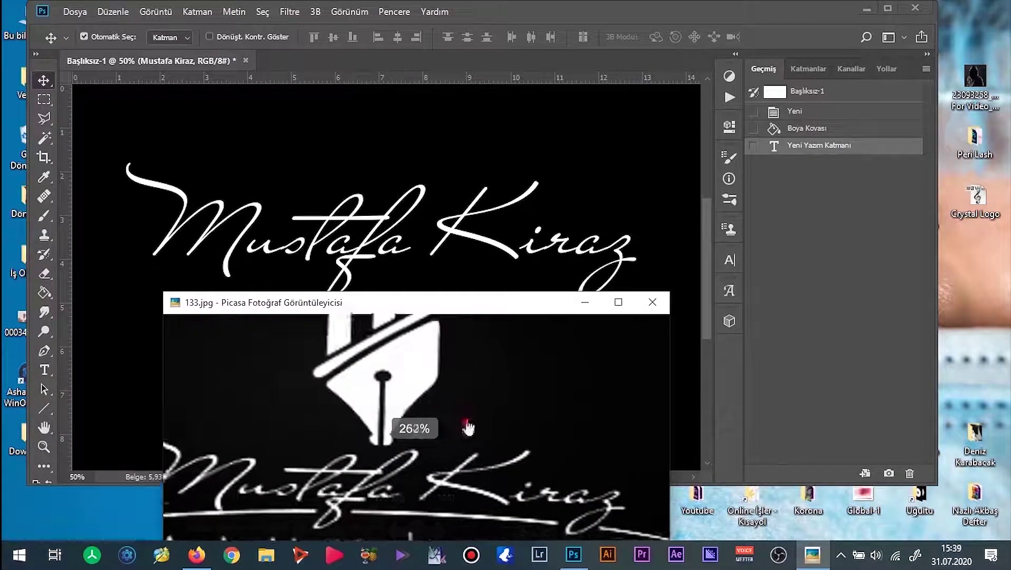
drag(463, 426, 494, 384)
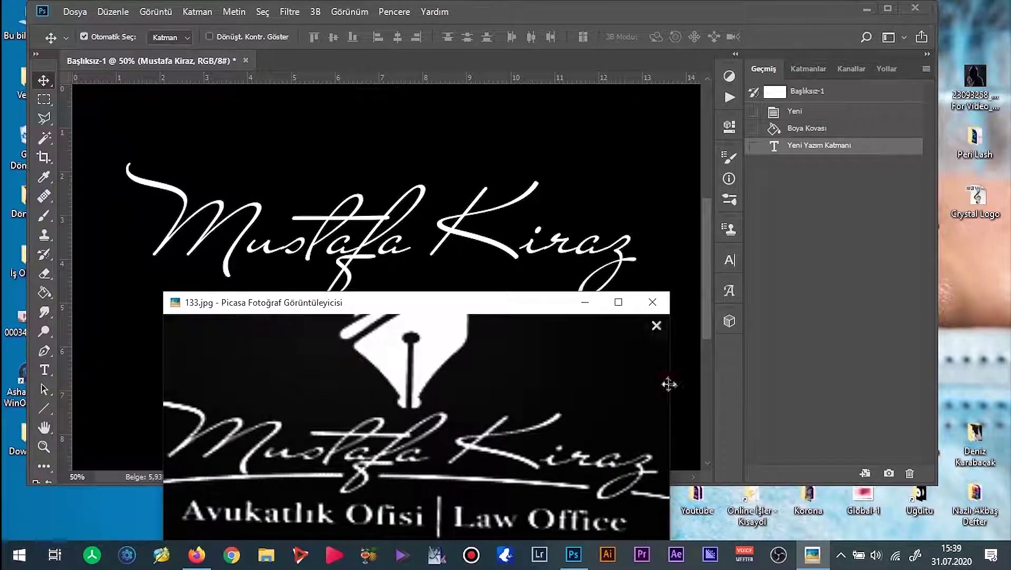
drag(668, 384, 804, 384)
drag(625, 304, 533, 300)
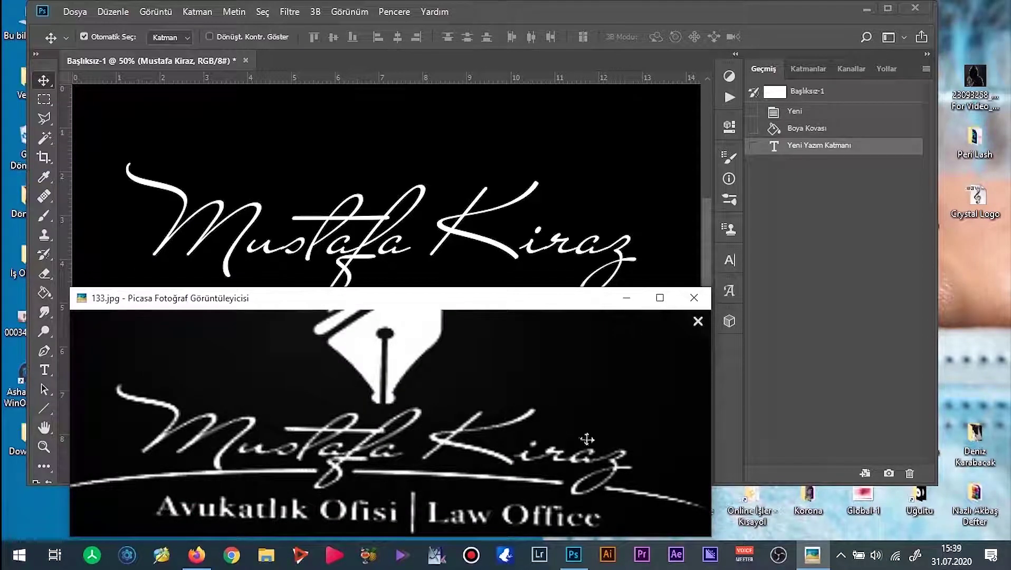
click(887, 8)
key(alt+Tab)
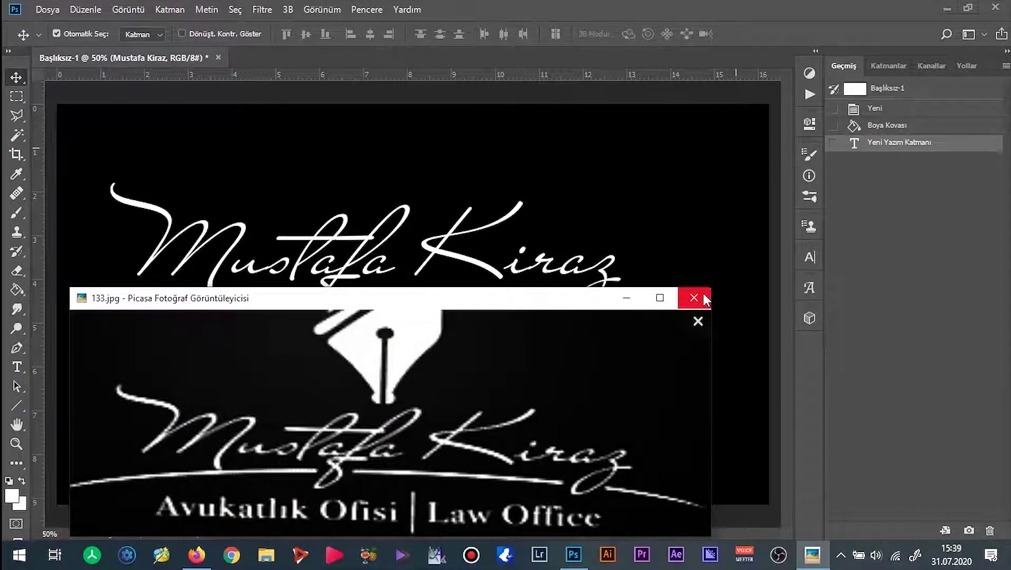
click(694, 298)
key(t)
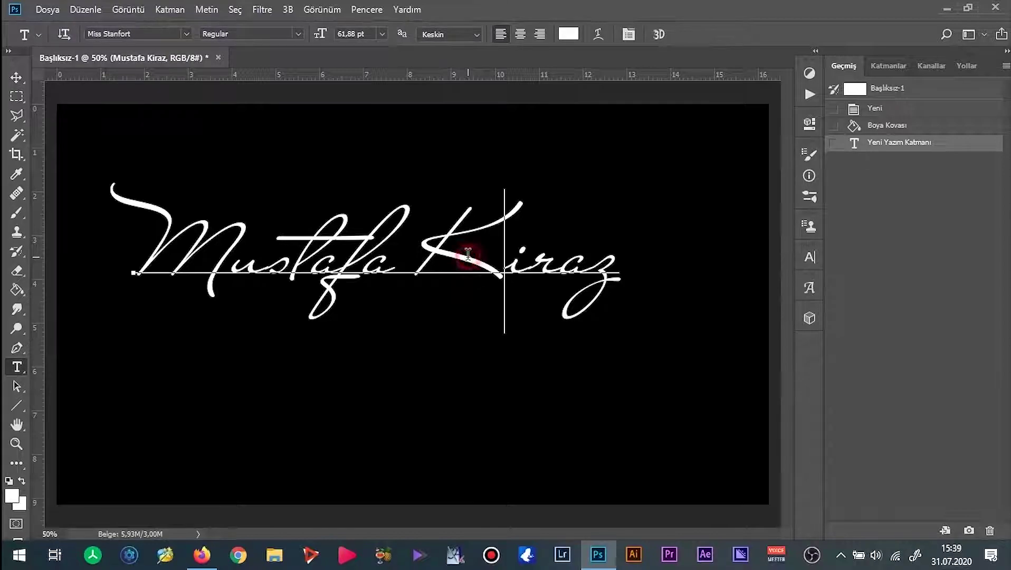
click(468, 254)
key(ctrl+a)
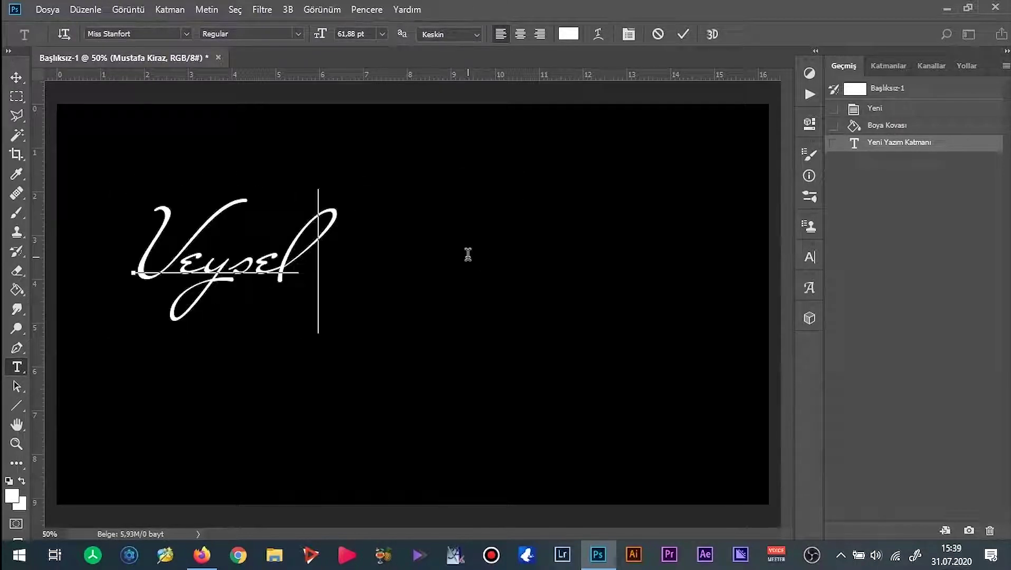
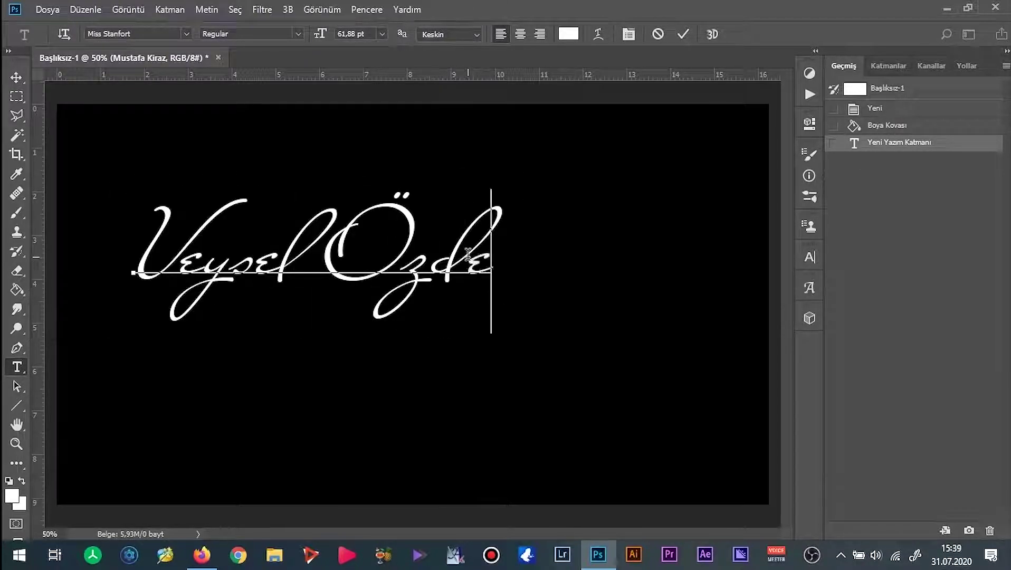
key(ctrl+Return)
key(ctrl+t)
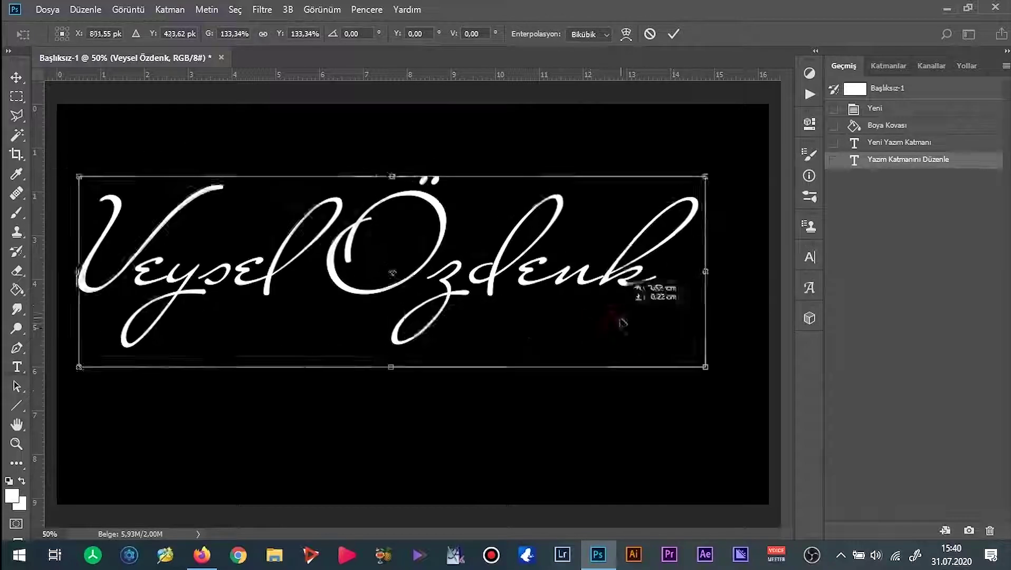
drag(622, 322, 627, 325)
key(Return)
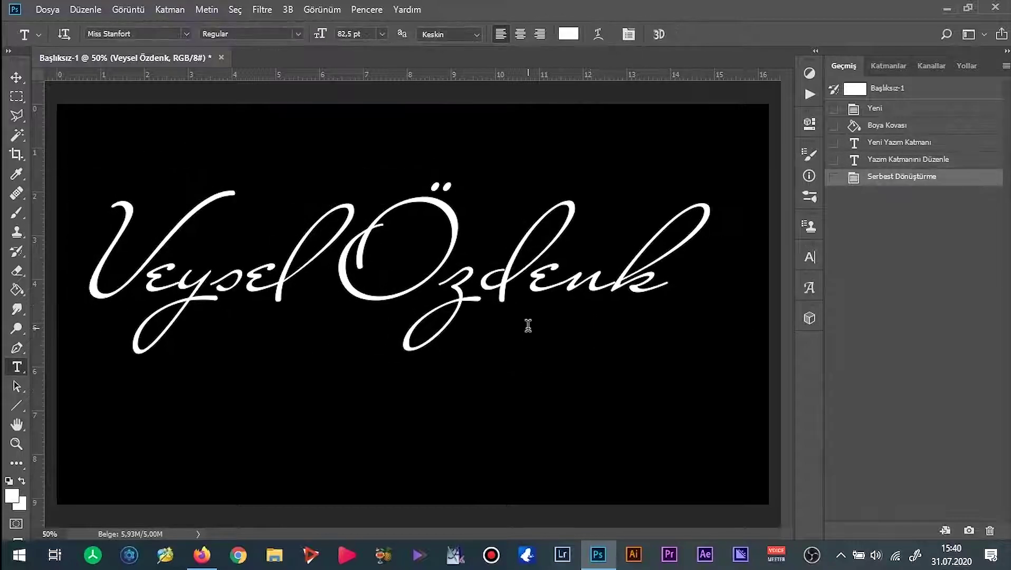
click(994, 10)
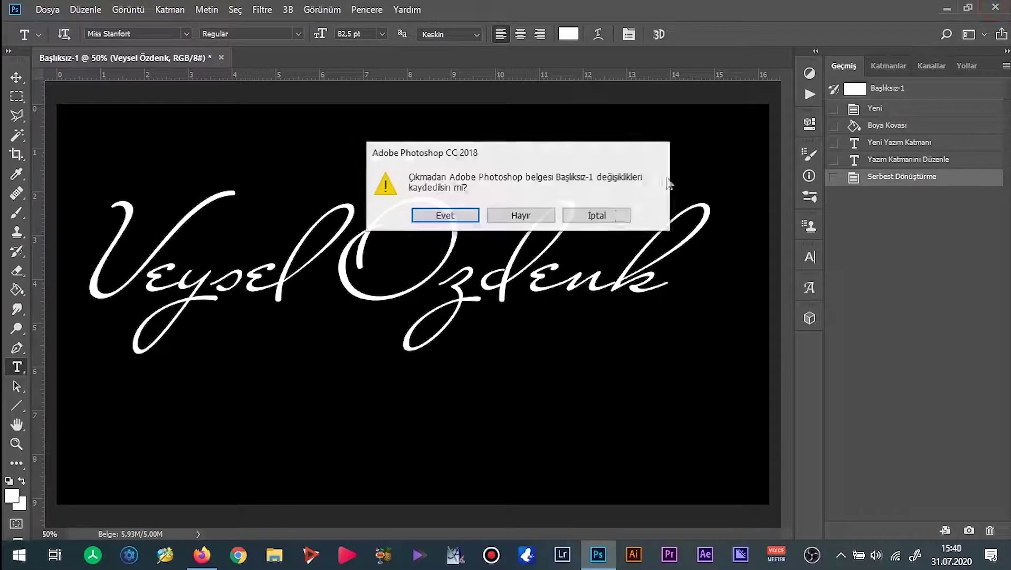
click(517, 216)
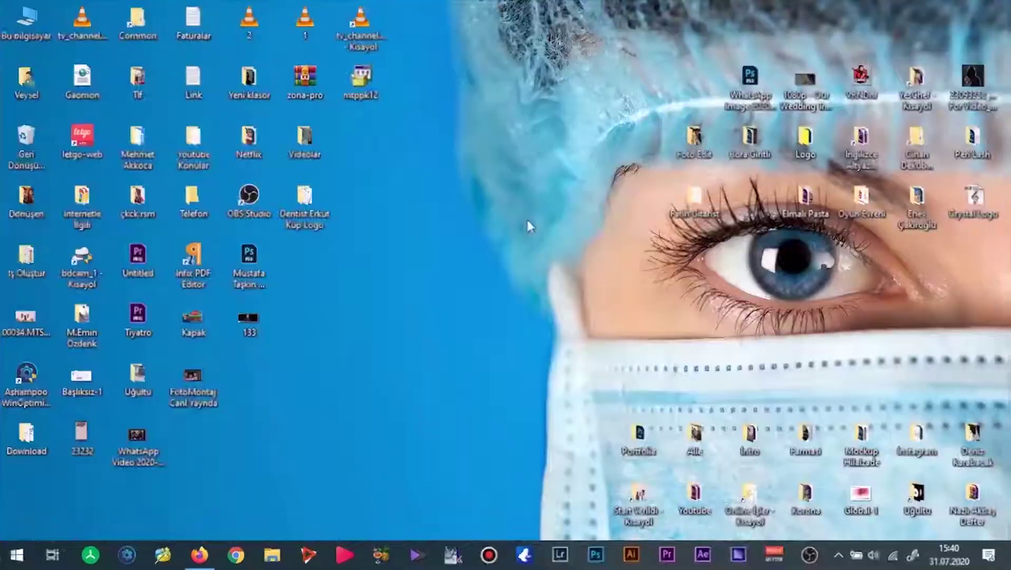